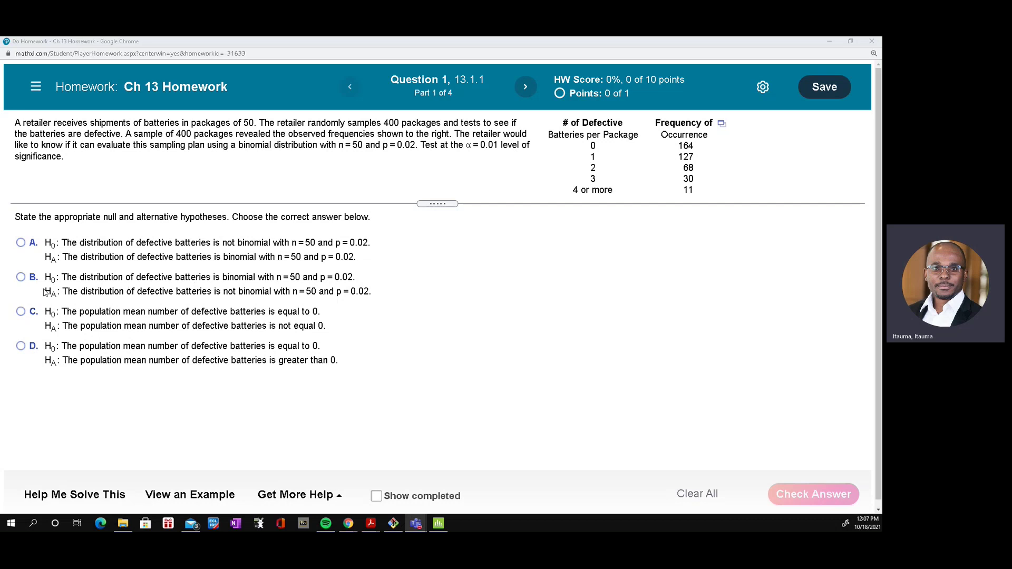
Answer the hypotheses question with option B, where H0 states a binomial distribution with n=50 and p=0.02, and have it checked.
{"action": "left_click", "coordinate": [21, 277]}
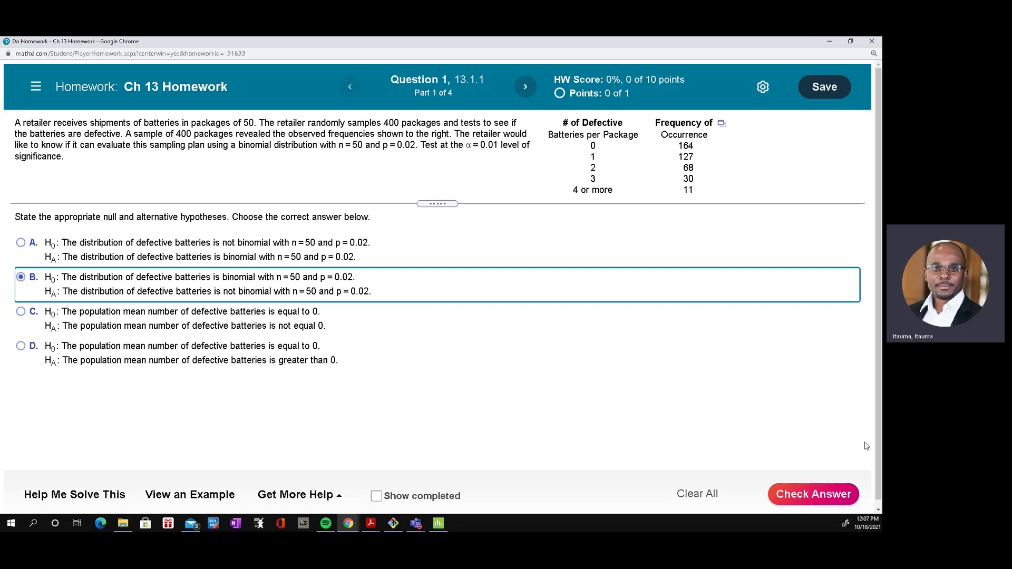
{"action": "left_click", "coordinate": [818, 505]}
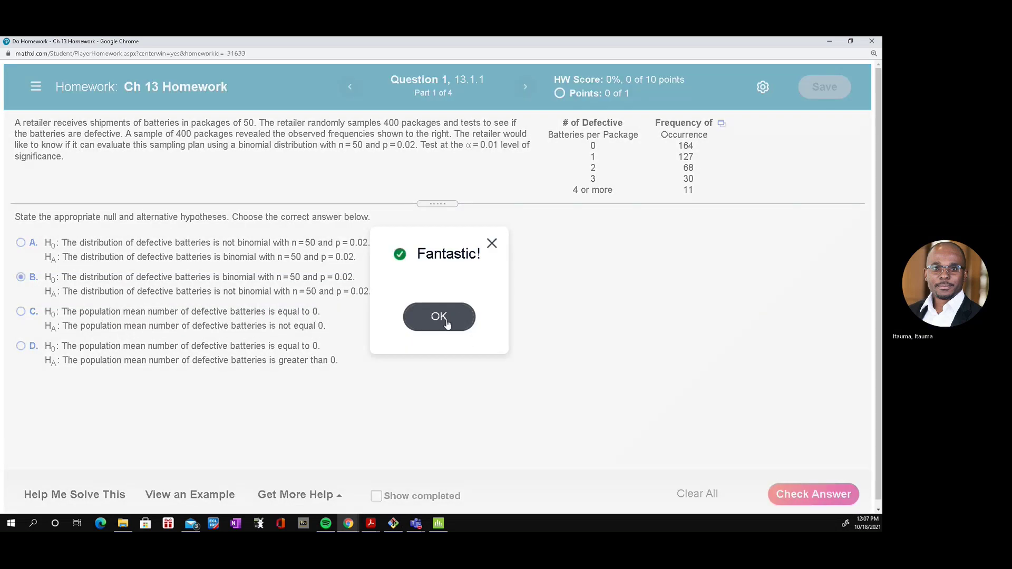
{"action": "left_click", "coordinate": [445, 322]}
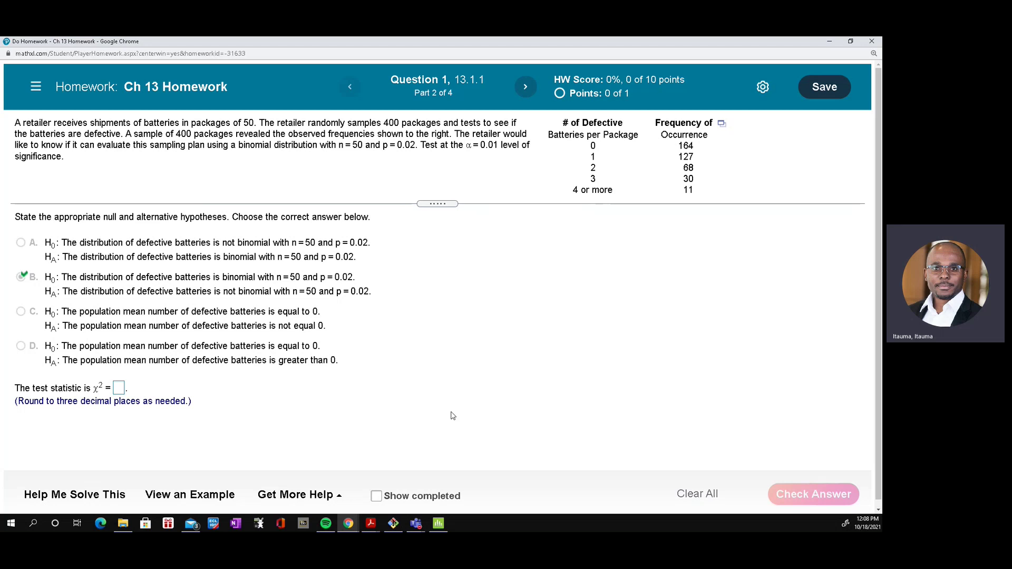
Copy the question's defective battery frequency table and paste it into the empty Minitab worksheet, starting at the column C1 heading.
{"action": "left_click", "coordinate": [119, 388]}
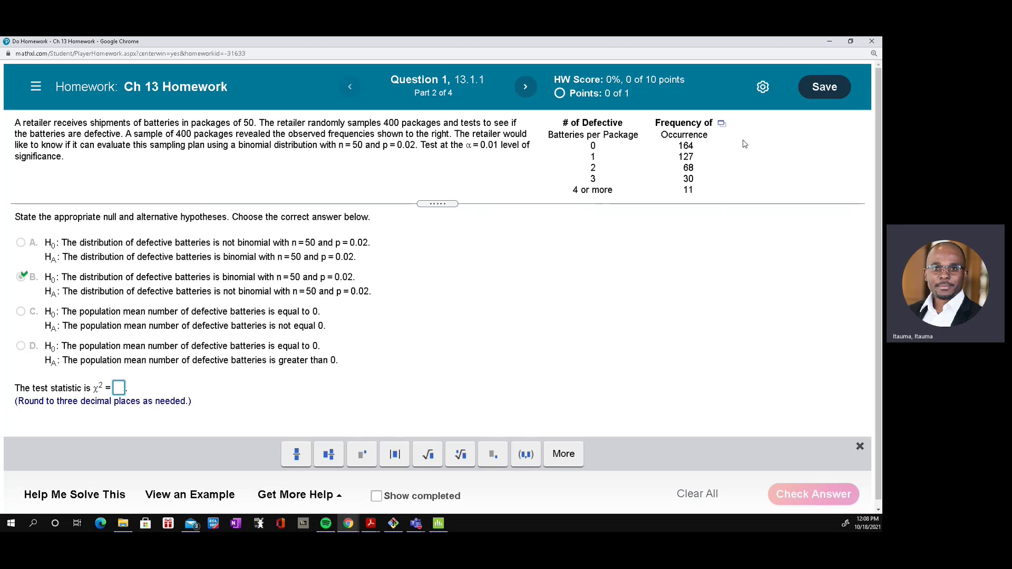
{"action": "left_click", "coordinate": [722, 128]}
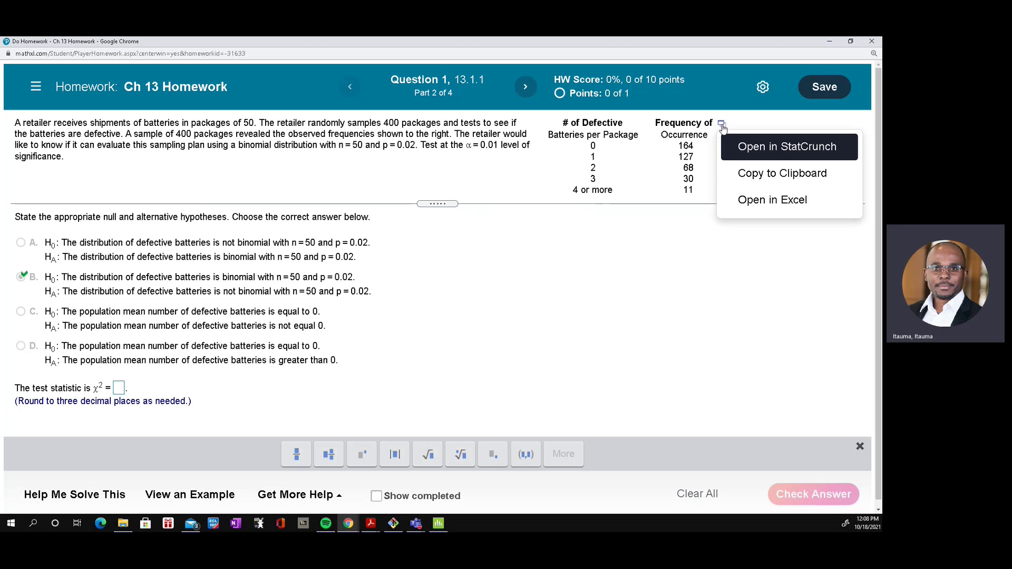
{"action": "left_click", "coordinate": [756, 179]}
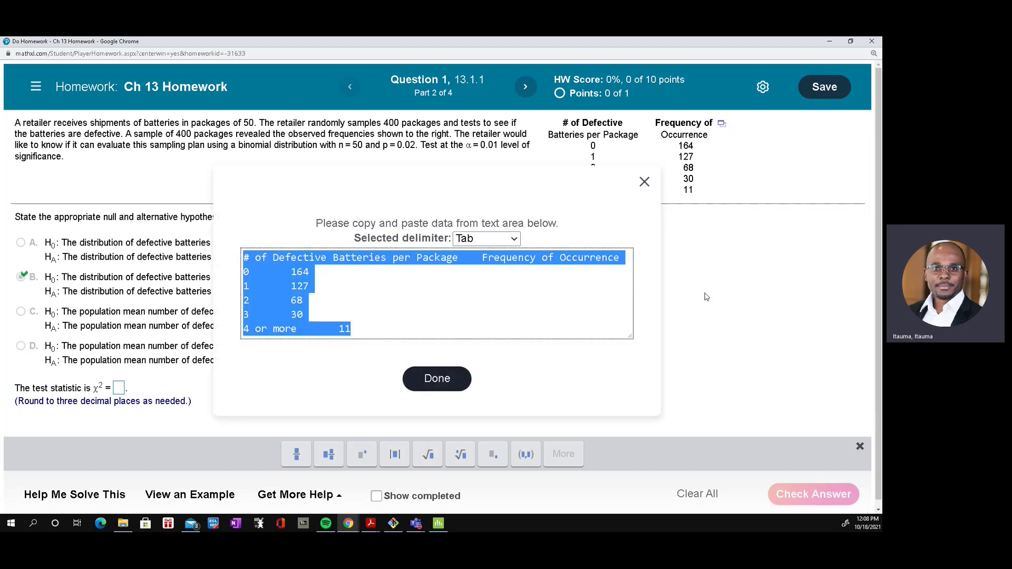
{"action": "left_click", "coordinate": [435, 384]}
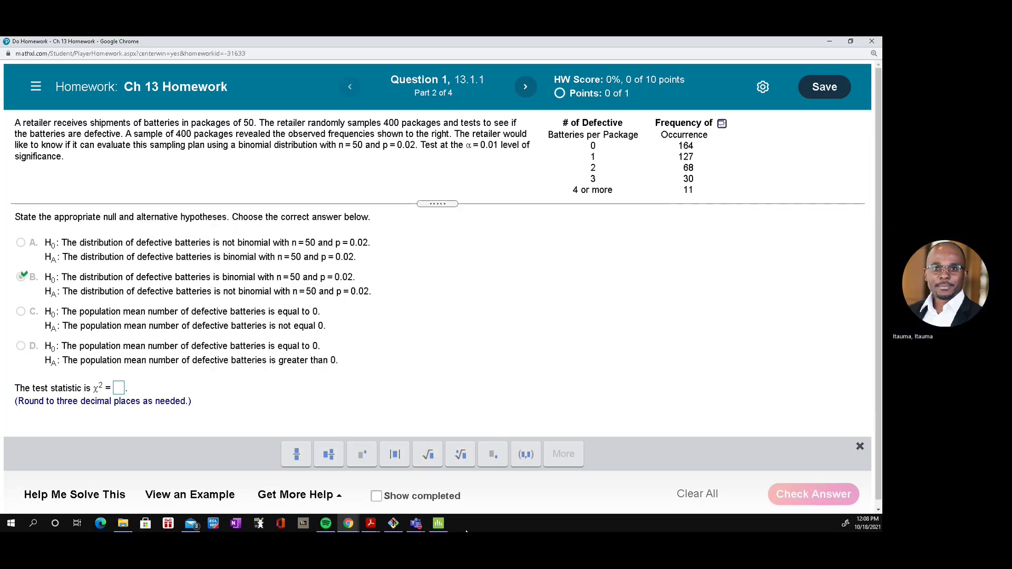
{"action": "left_click", "coordinate": [443, 522]}
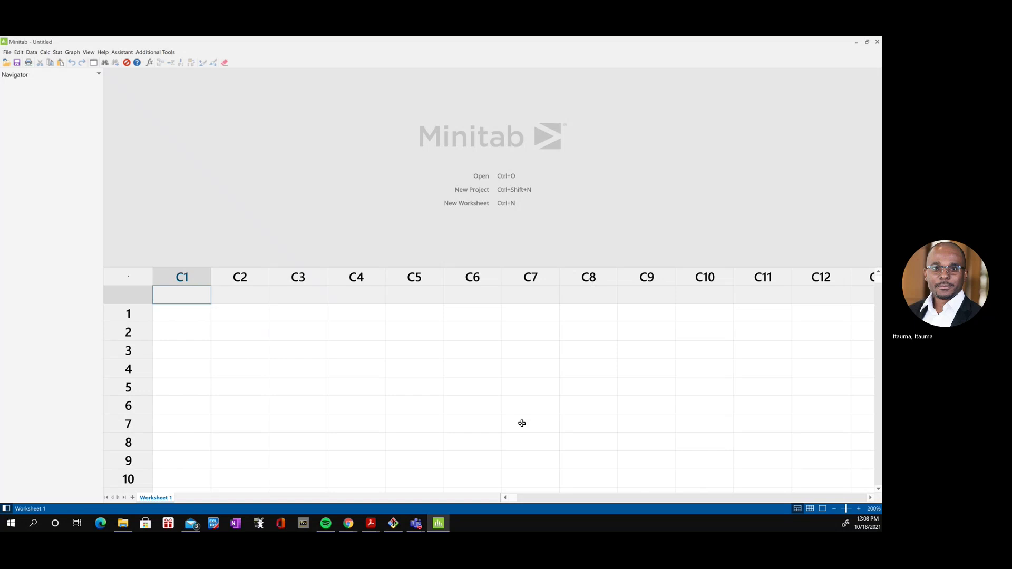
{"action": "key", "text": "ctrl+v"}
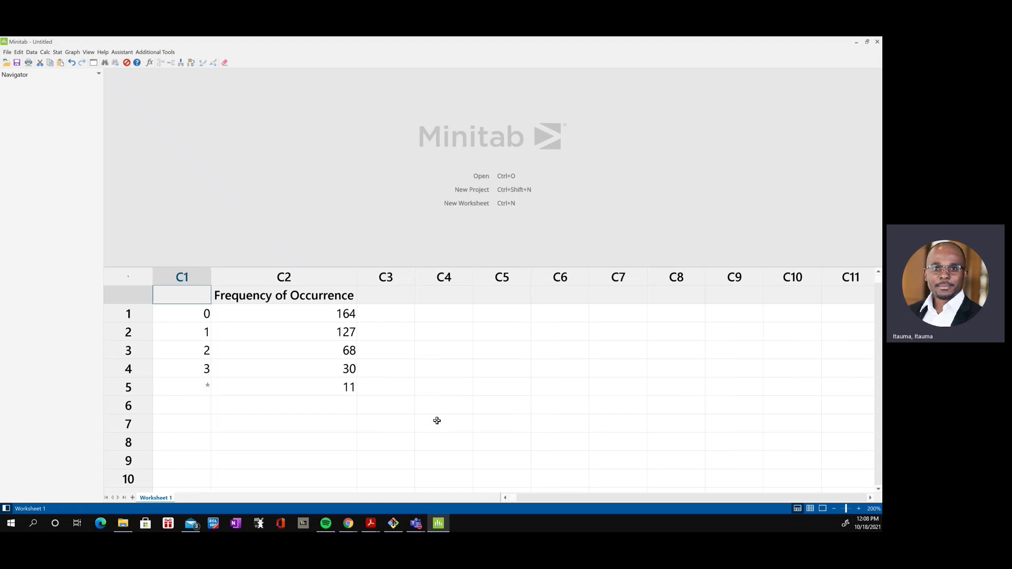
{"action": "left_click", "coordinate": [565, 313]}
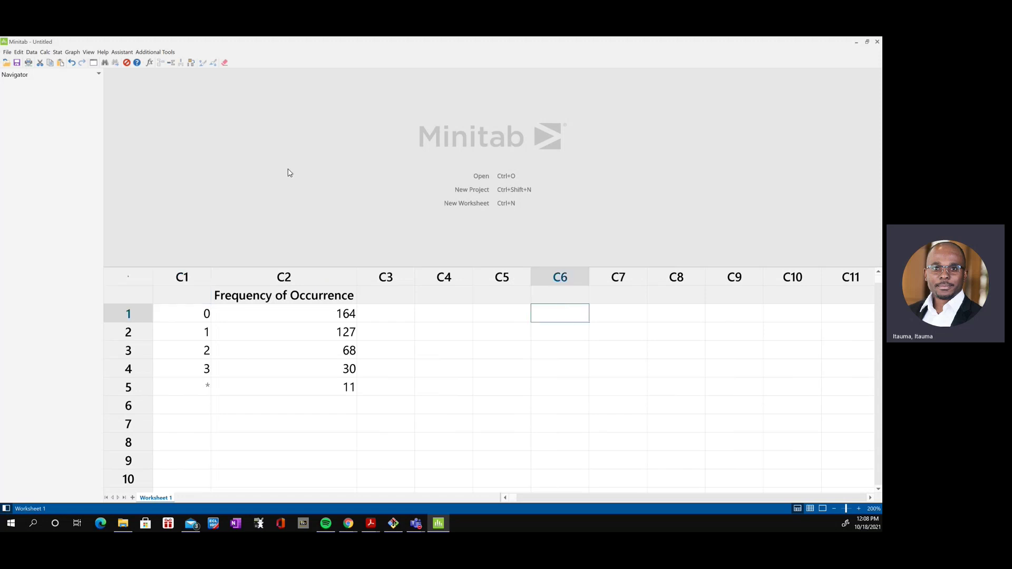
{"action": "left_click", "coordinate": [45, 52]}
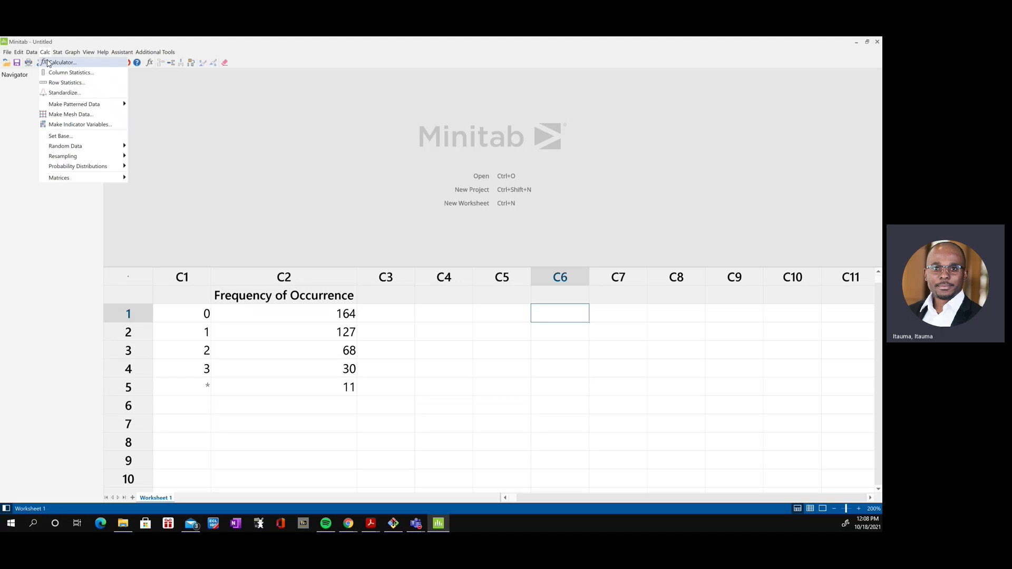
{"action": "left_click", "coordinate": [58, 63]}
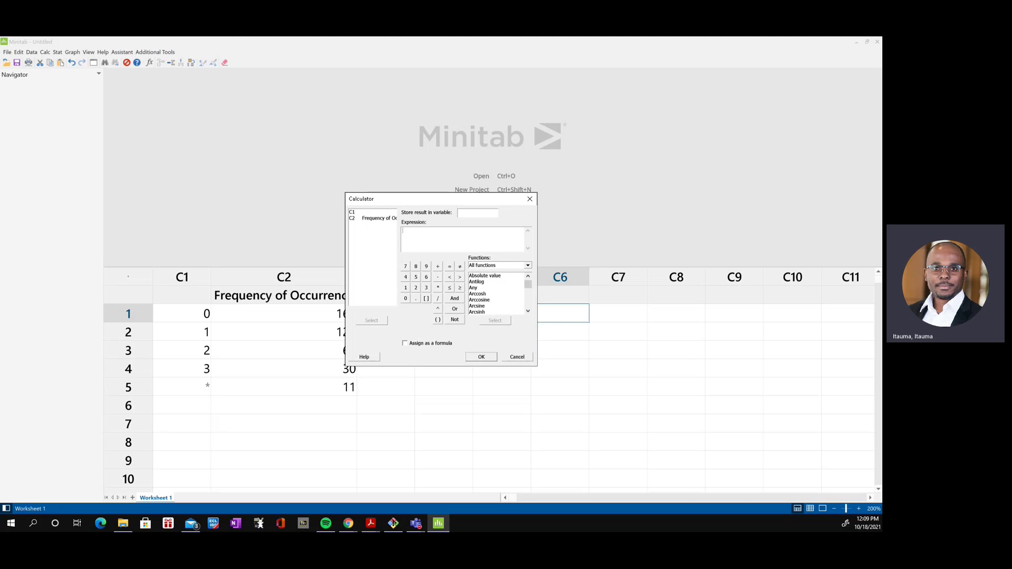
{"action": "type", "text": "(C1"}
{"action": "type", "text": "e"}
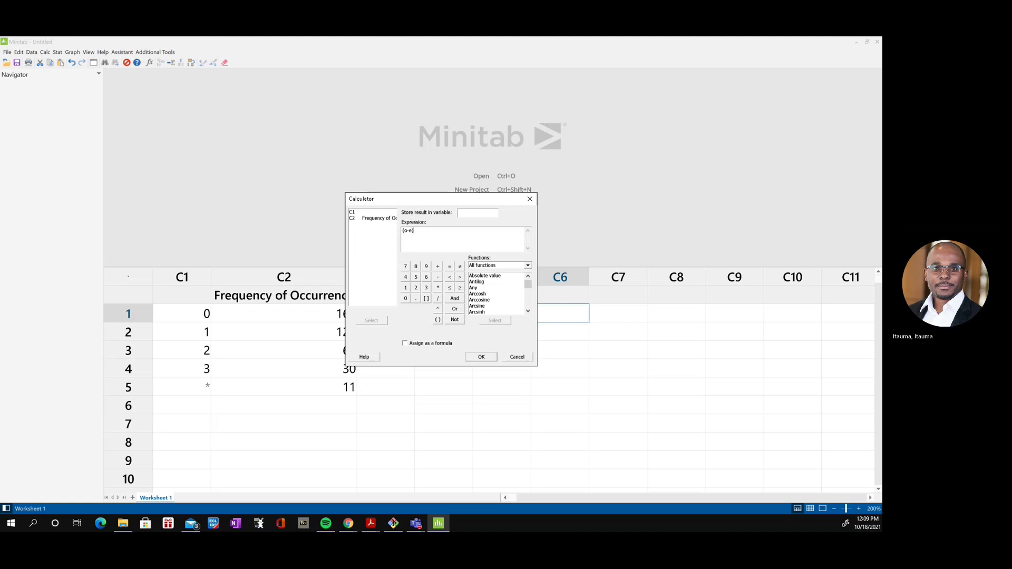
{"action": "type", "text": ")^"}
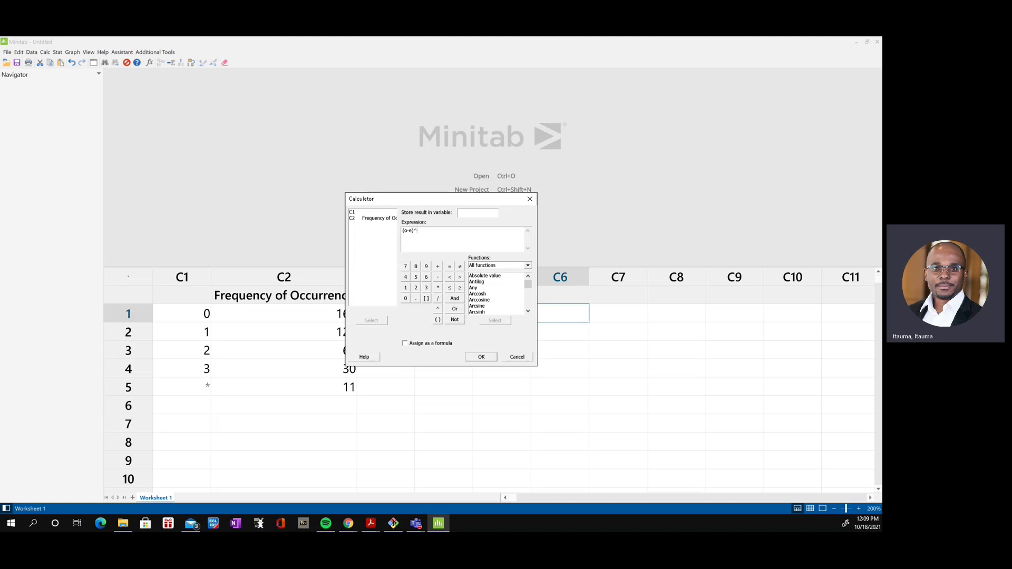
{"action": "type", "text": "2/e"}
{"action": "left_click_drag", "start_coordinate": [447, 232], "coordinate": [397, 232]}
{"action": "left_click", "coordinate": [517, 358]}
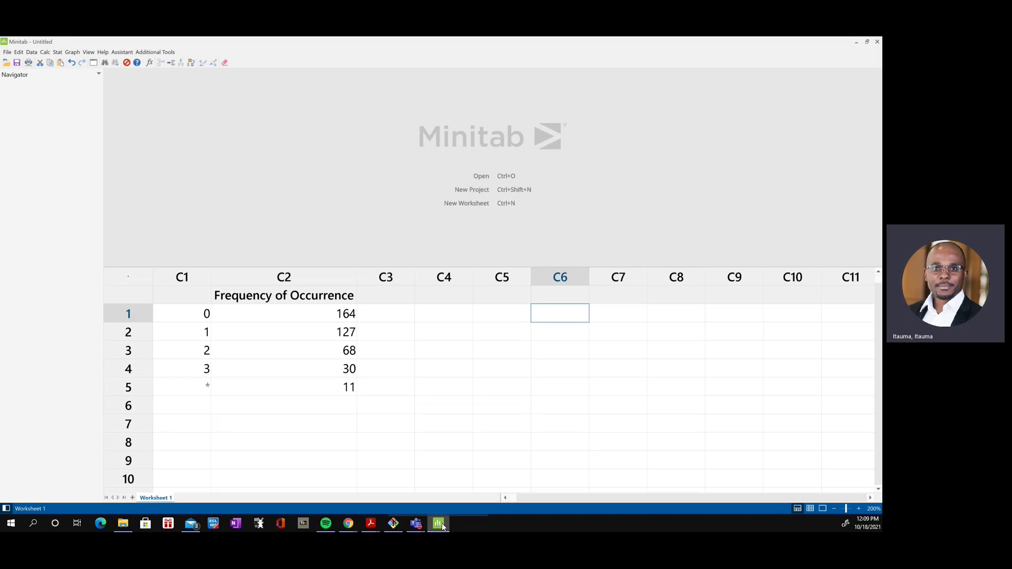
Revisit the homework question, return to the Minitab worksheet and name column C3 BinomialProb.
{"action": "left_click", "coordinate": [347, 523]}
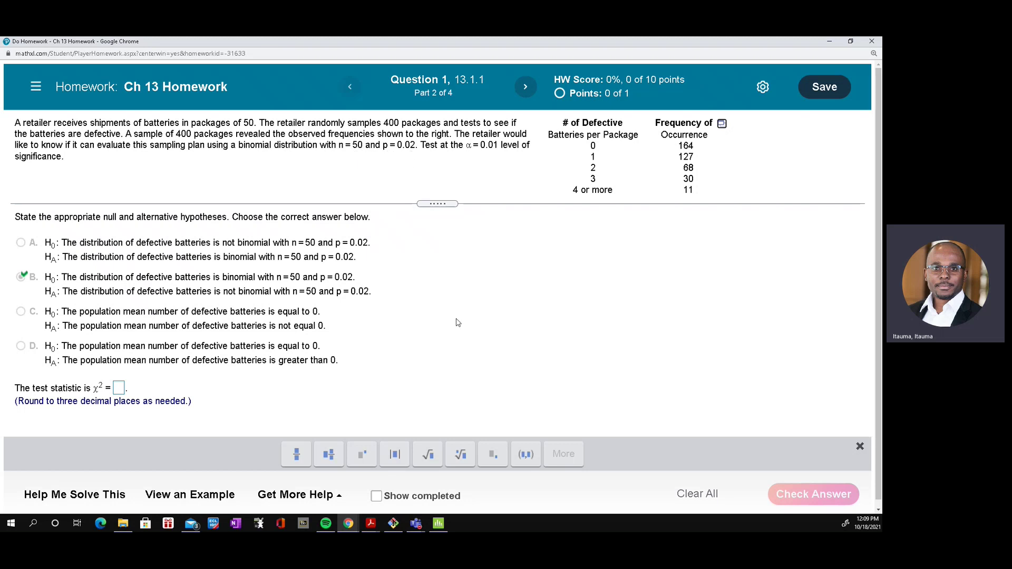
{"action": "left_click", "coordinate": [440, 524]}
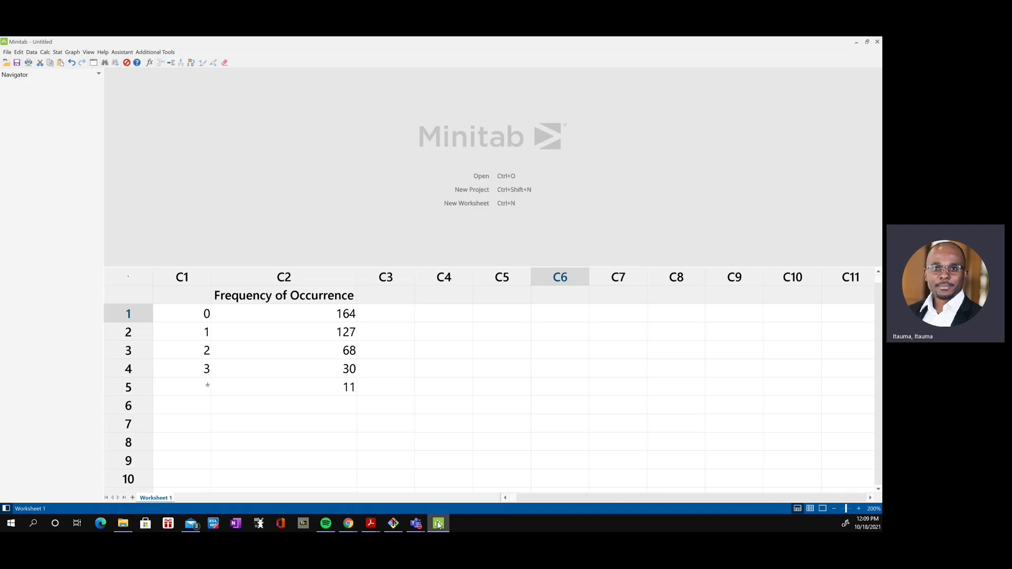
{"action": "left_click", "coordinate": [388, 299]}
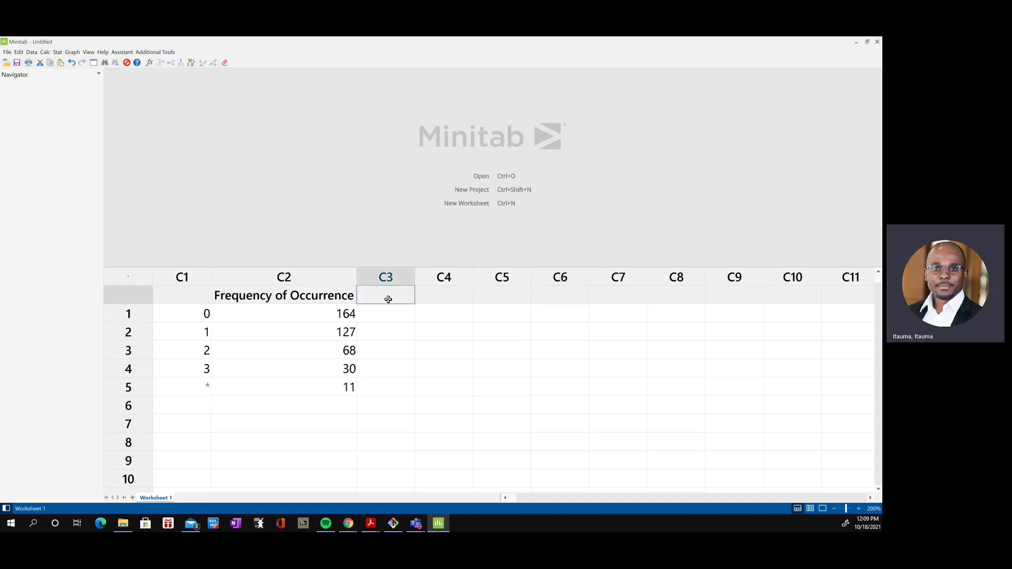
{"action": "type", "text": "BinomialProb"}
{"action": "key", "text": "Return"}
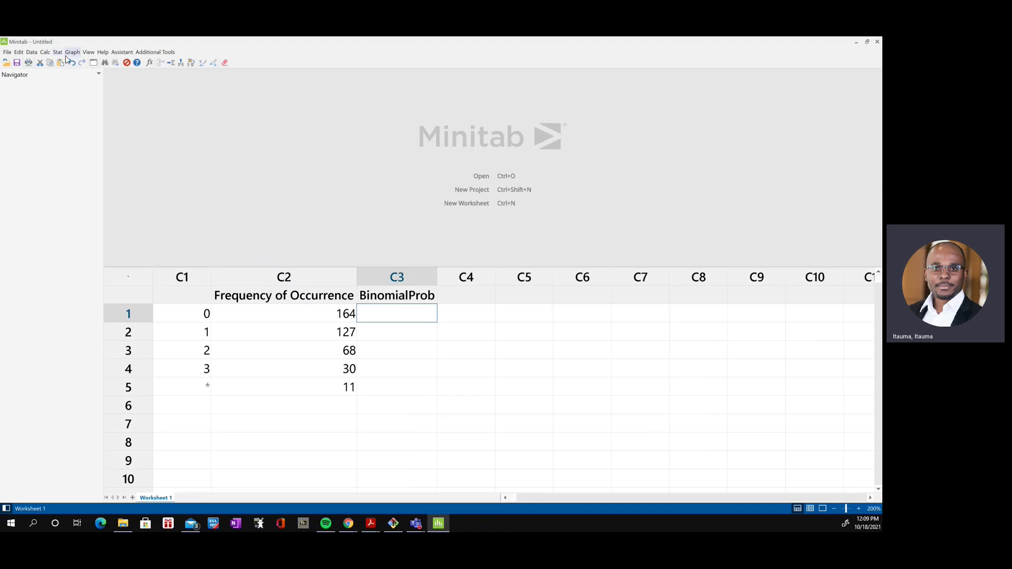
Compute binomial probabilities for column C1 with 50 trials and event probability 0.02, storing them in BinomialProb.
{"action": "left_click", "coordinate": [44, 52]}
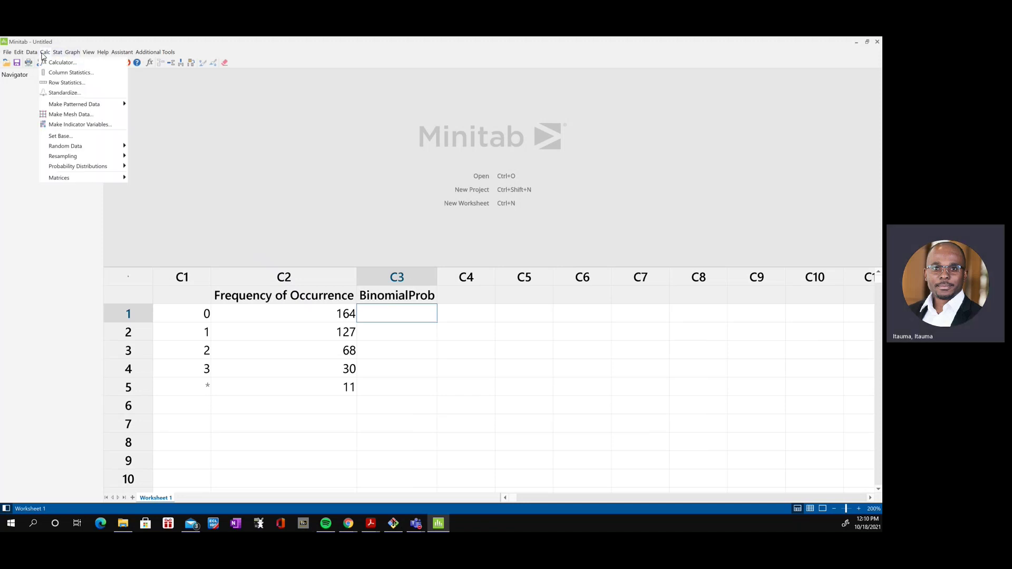
{"action": "mouse_move", "coordinate": [94, 167]}
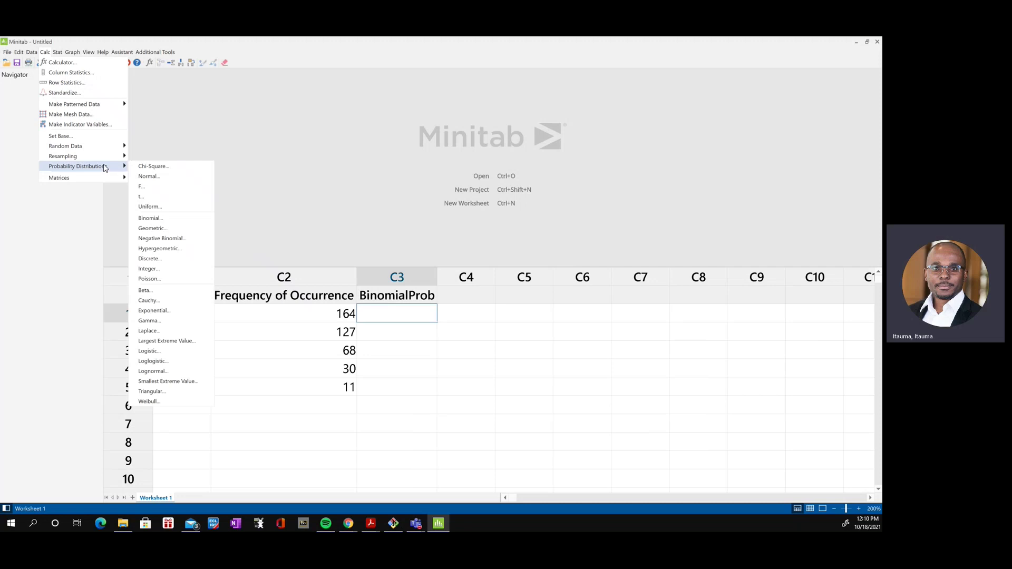
{"action": "left_click", "coordinate": [151, 218]}
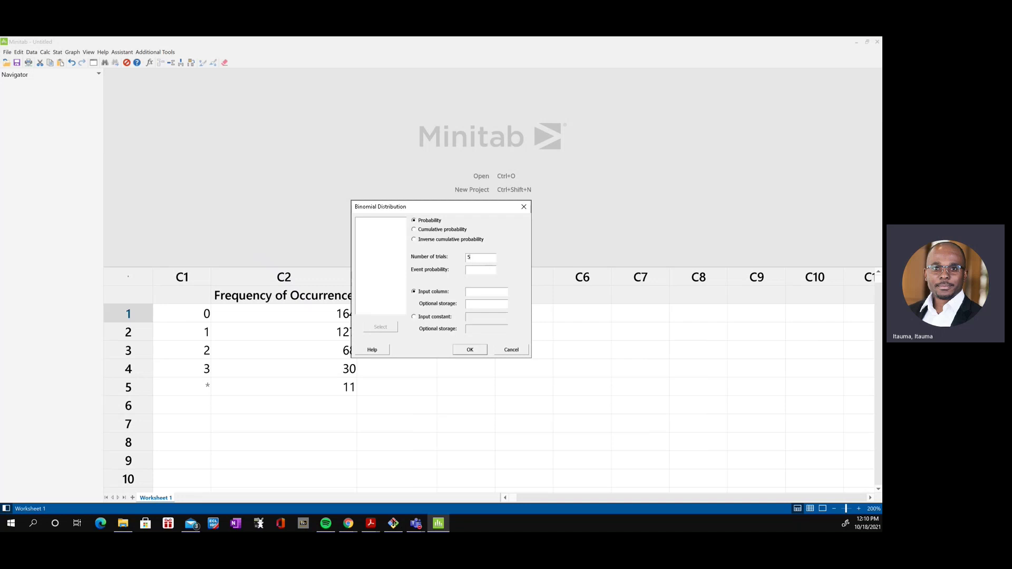
{"action": "left_click", "coordinate": [483, 270]}
{"action": "left_click", "coordinate": [472, 291]}
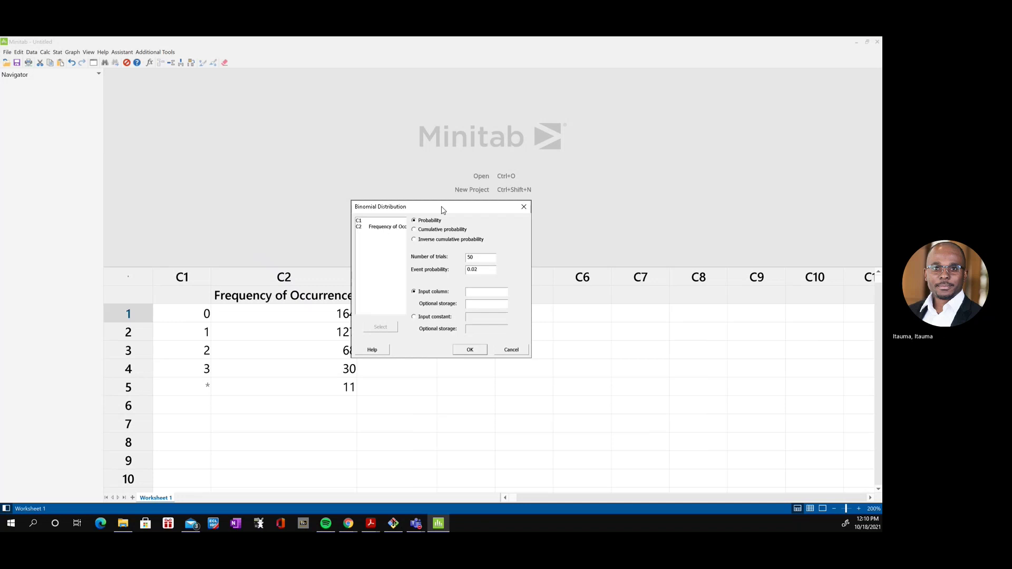
{"action": "double_click", "coordinate": [371, 224]}
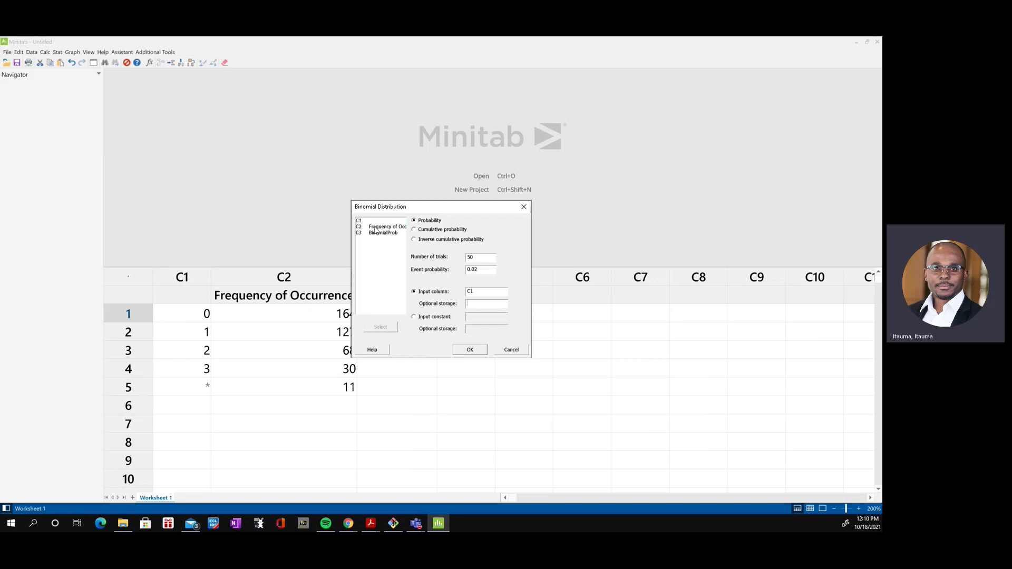
{"action": "left_click", "coordinate": [480, 304]}
{"action": "double_click", "coordinate": [384, 233]}
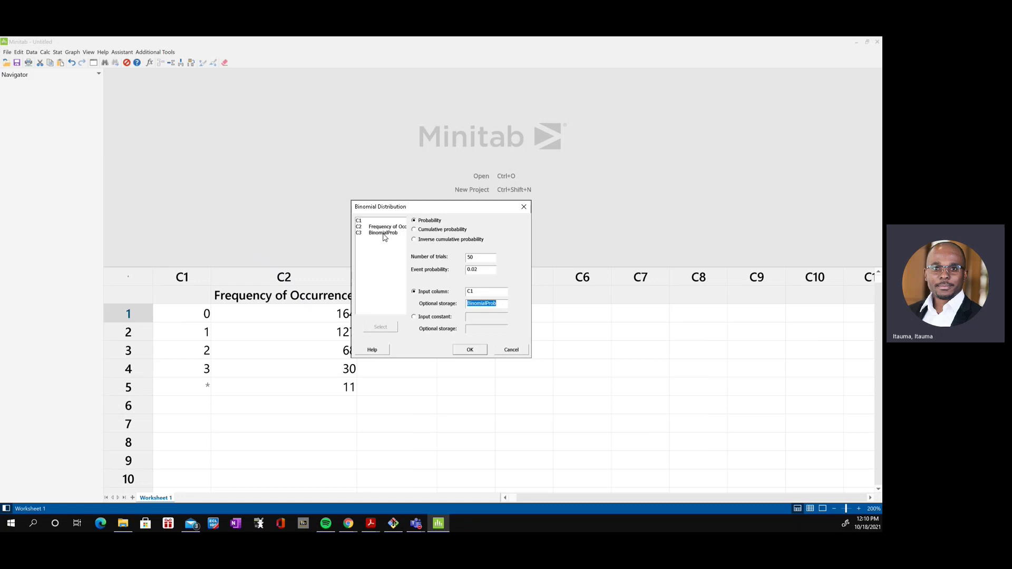
{"action": "left_click", "coordinate": [469, 350]}
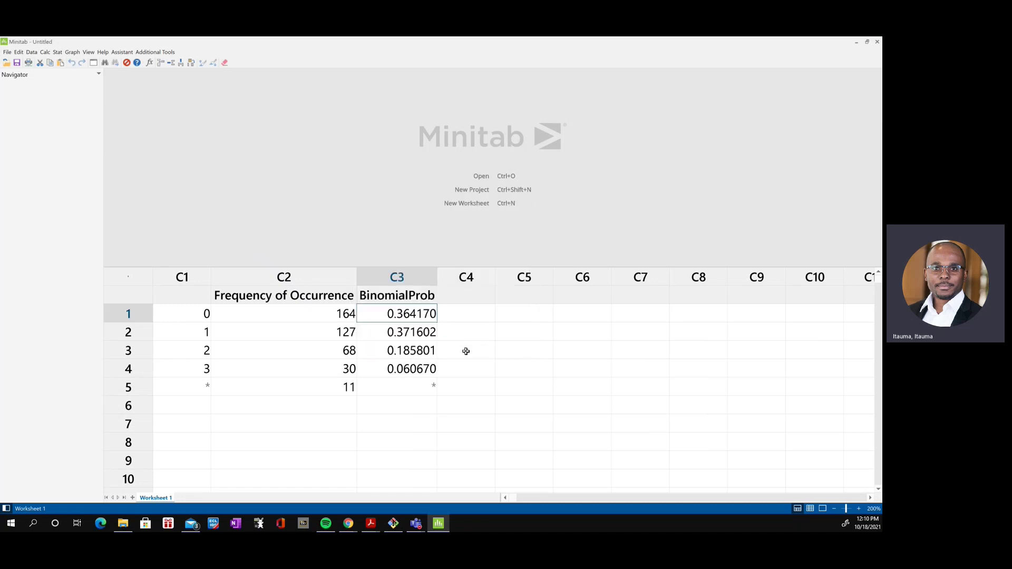
Name column C1 of the worksheet Defects.
{"action": "left_click", "coordinate": [183, 299]}
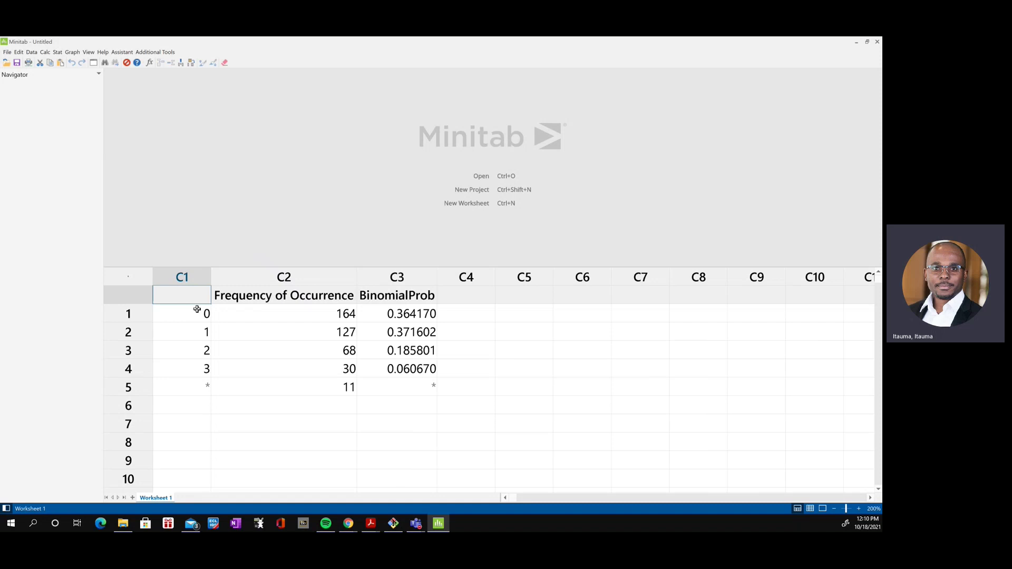
{"action": "type", "text": "Defects"}
{"action": "key", "text": "Return"}
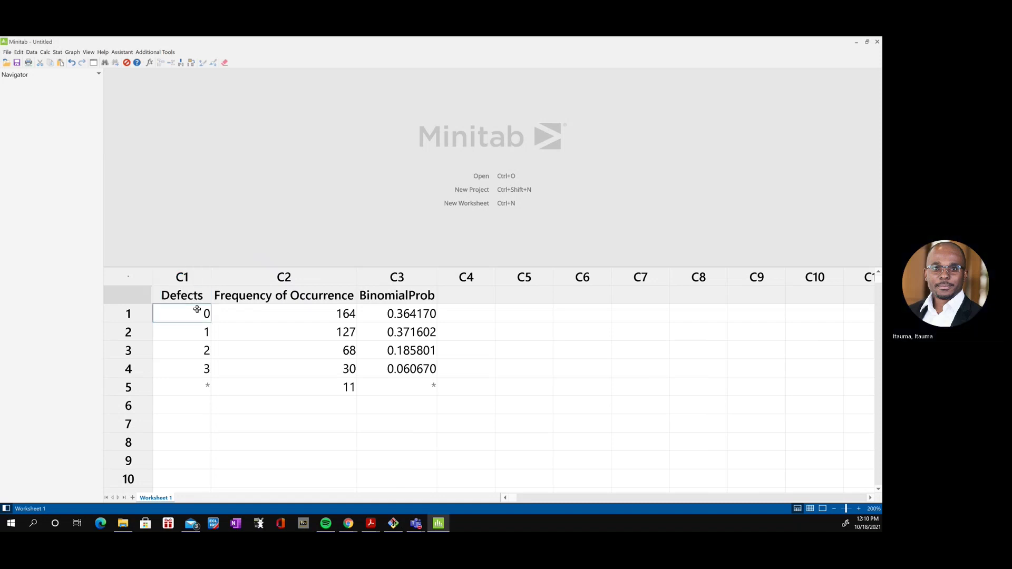
{"action": "left_click", "coordinate": [397, 387]}
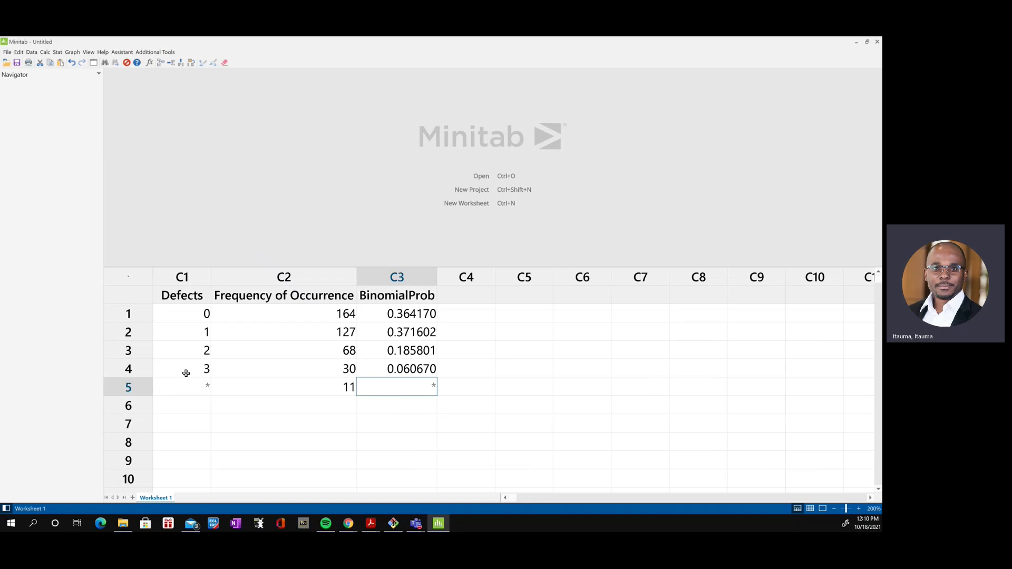
{"action": "left_click", "coordinate": [199, 387]}
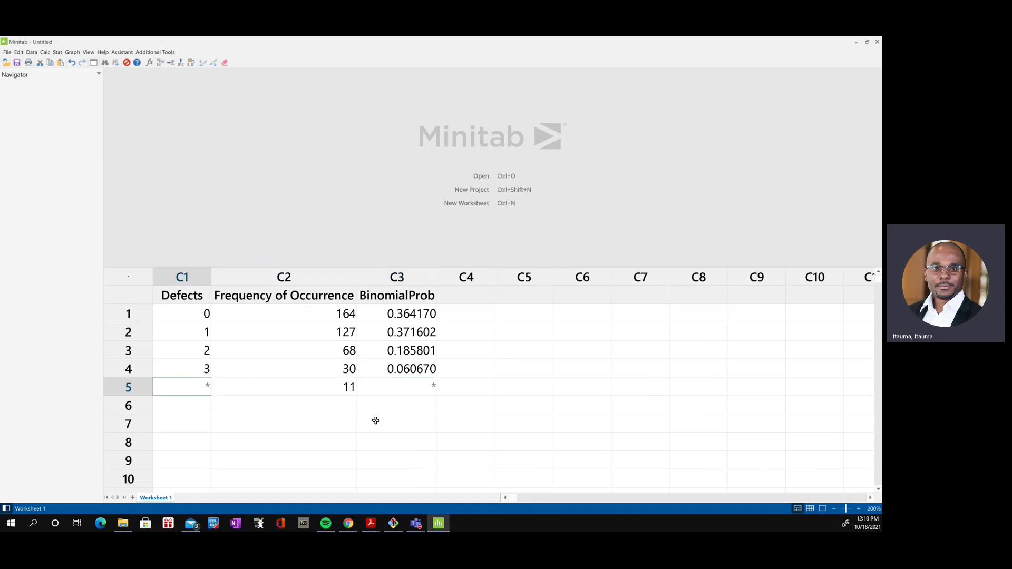
{"action": "left_click", "coordinate": [438, 525]}
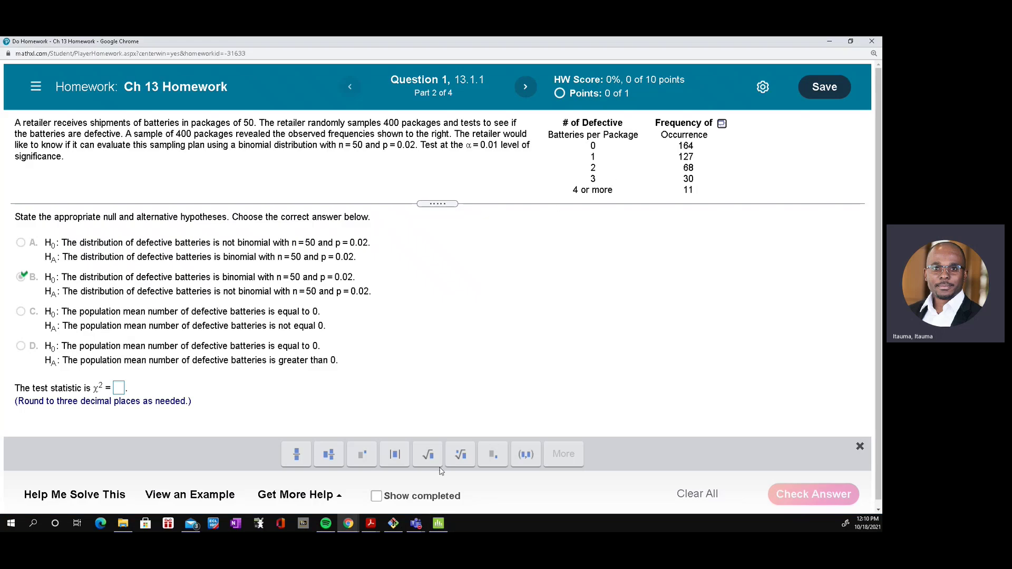
{"action": "left_click", "coordinate": [439, 524]}
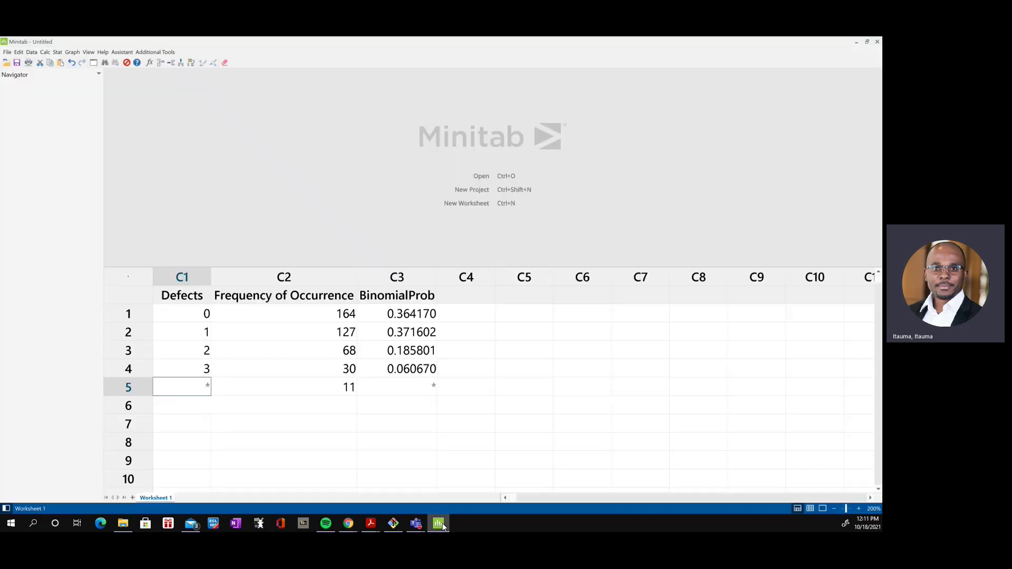
{"action": "left_click", "coordinate": [408, 389]}
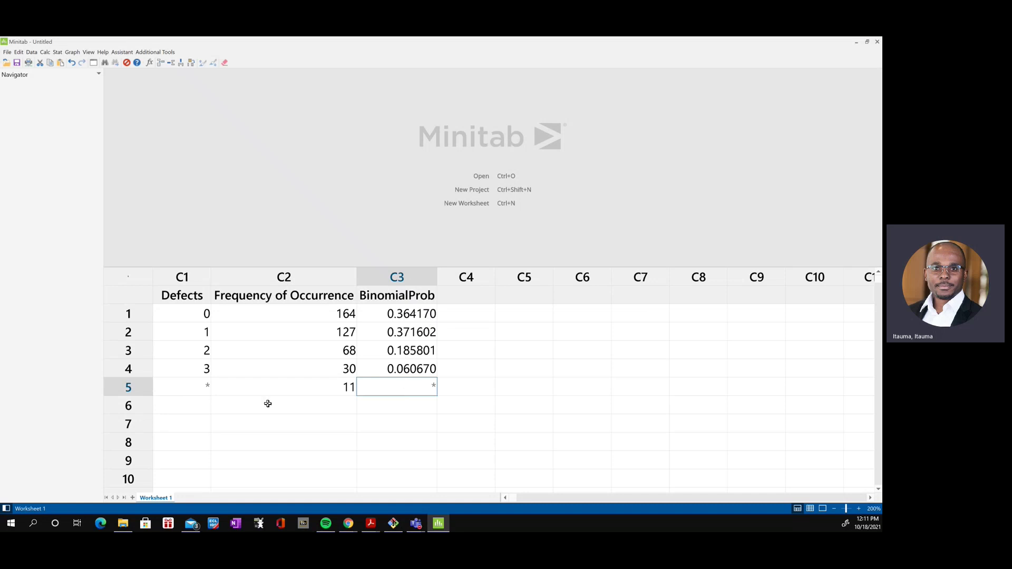
{"action": "left_click", "coordinate": [193, 389]}
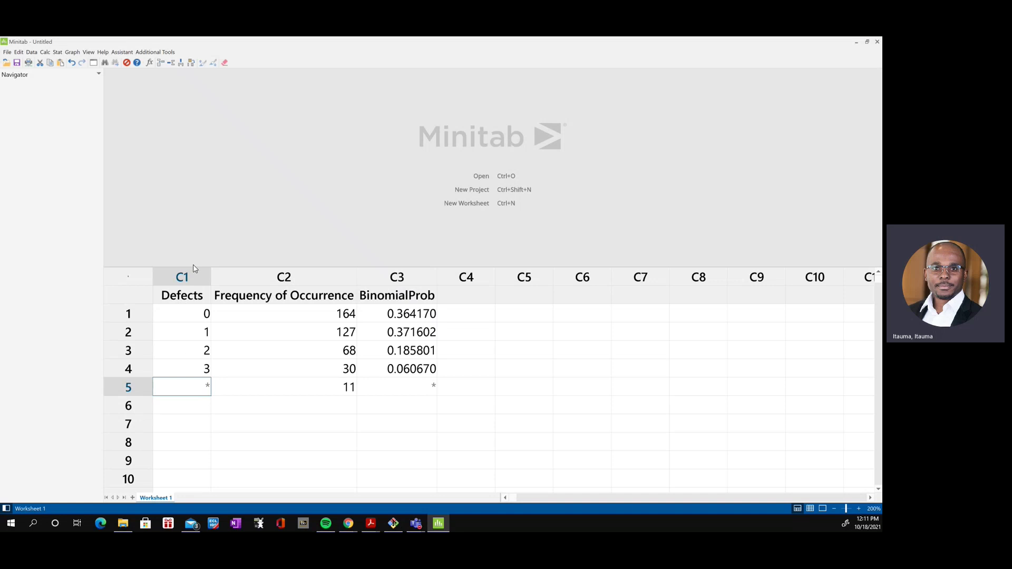
Format the Defects column as text and enter 4 or more in its row 5.
{"action": "right_click", "coordinate": [193, 296]}
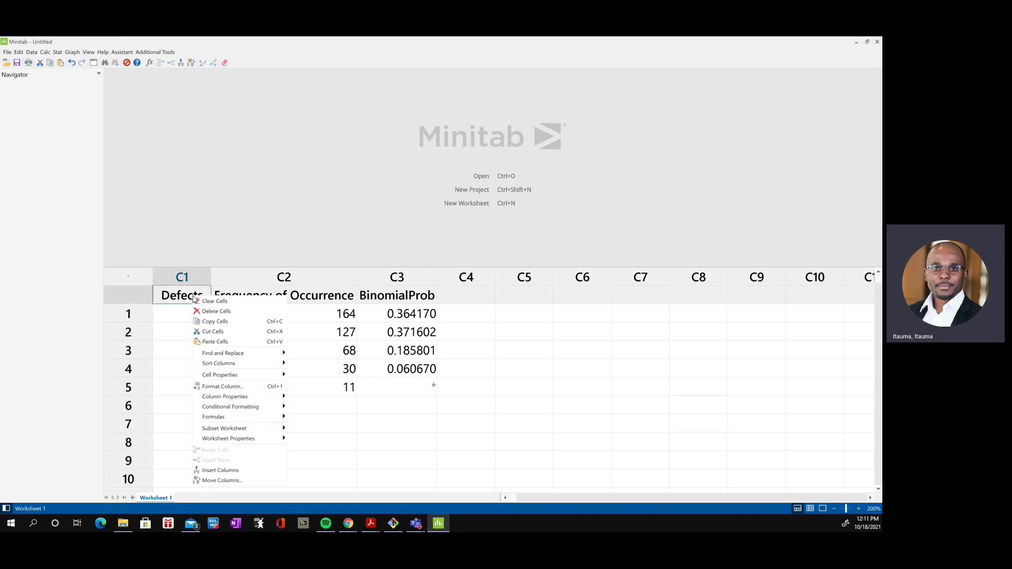
{"action": "left_click", "coordinate": [232, 388]}
{"action": "left_click", "coordinate": [343, 264]}
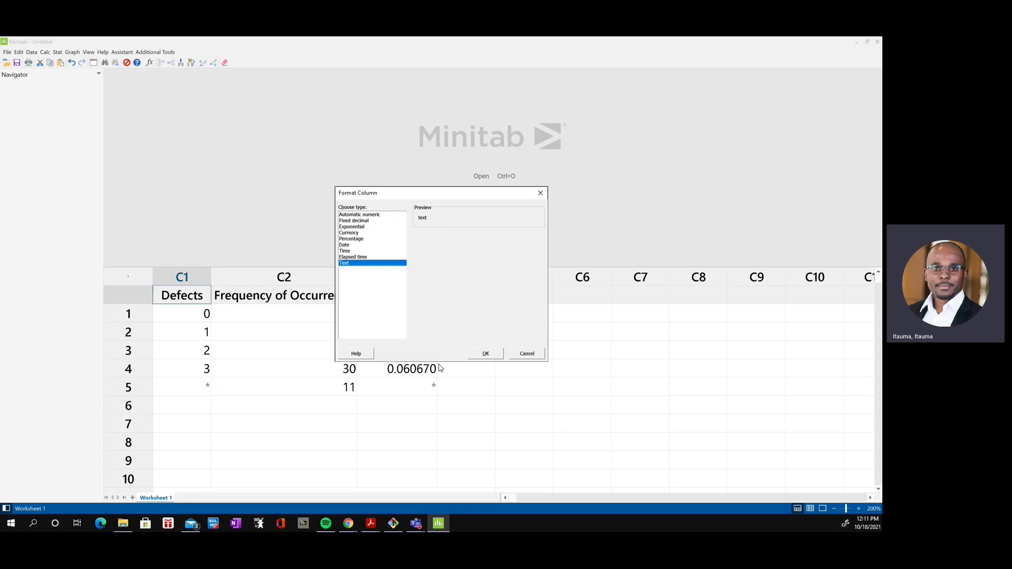
{"action": "left_click", "coordinate": [472, 353]}
{"action": "left_click", "coordinate": [199, 389]}
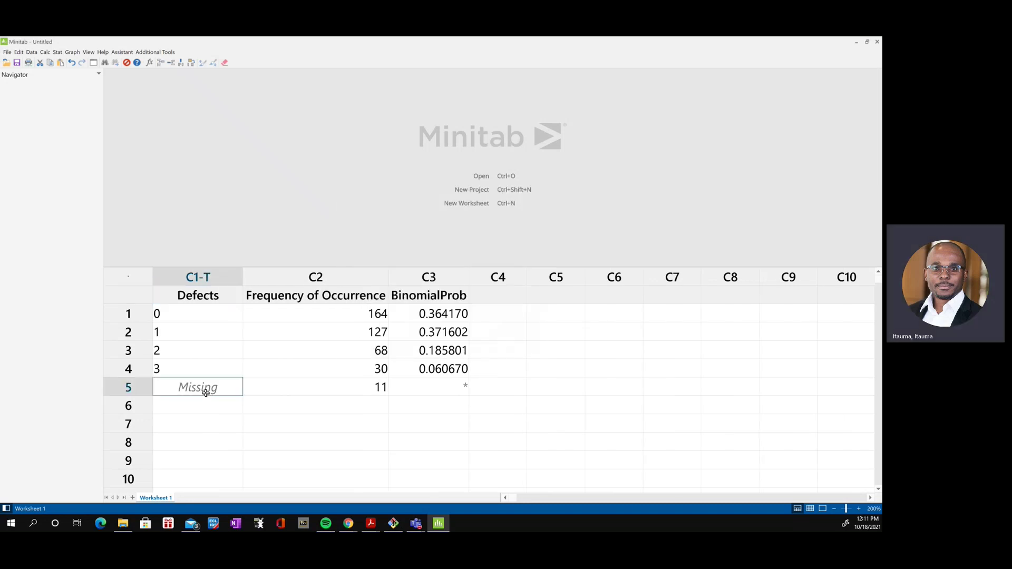
{"action": "type", "text": "4 or more"}
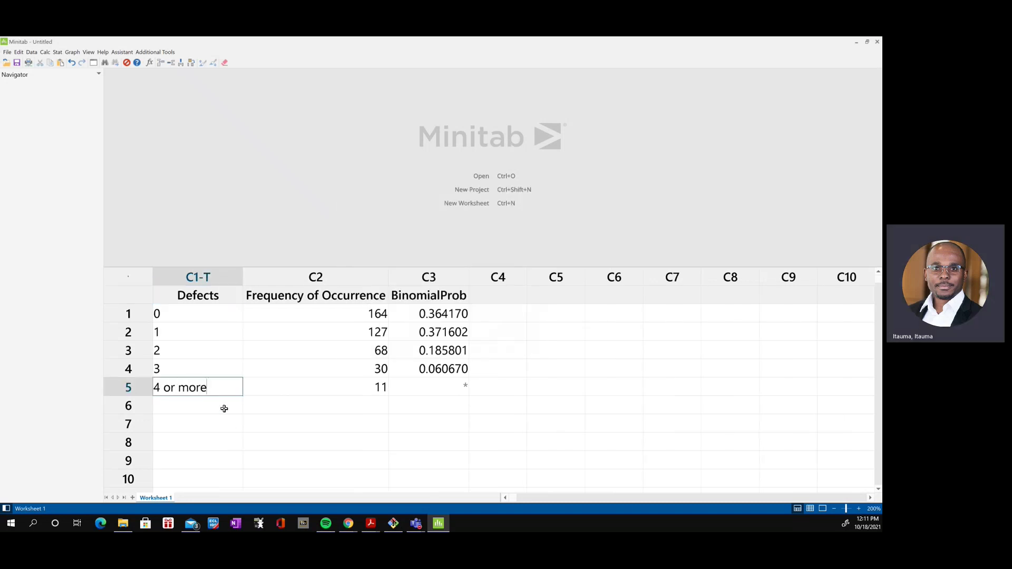
{"action": "key", "text": "Return"}
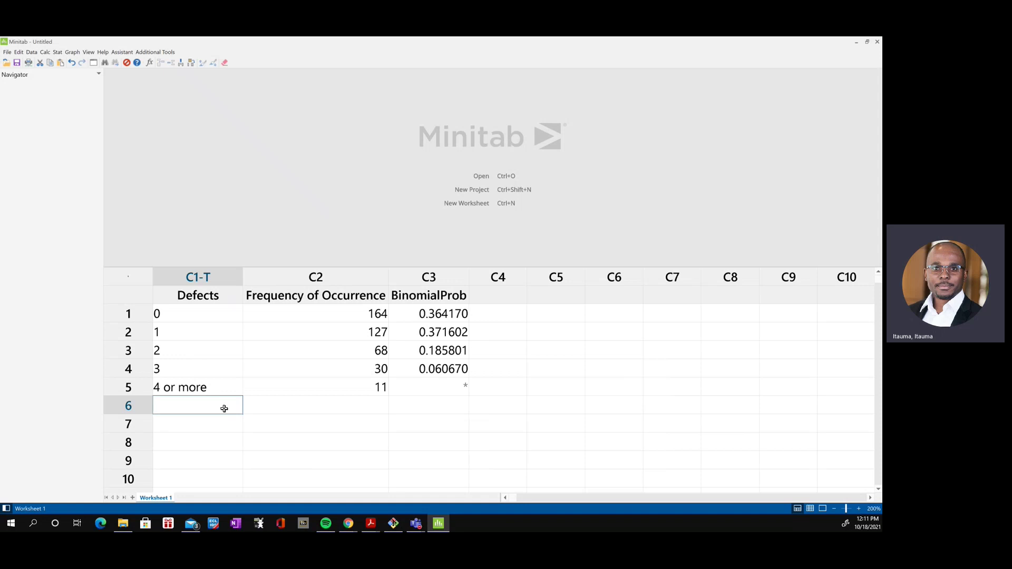
Calculate the remaining probability as 1-sum('BinomialProb') and store the result in column C9.
{"action": "left_click", "coordinate": [440, 385]}
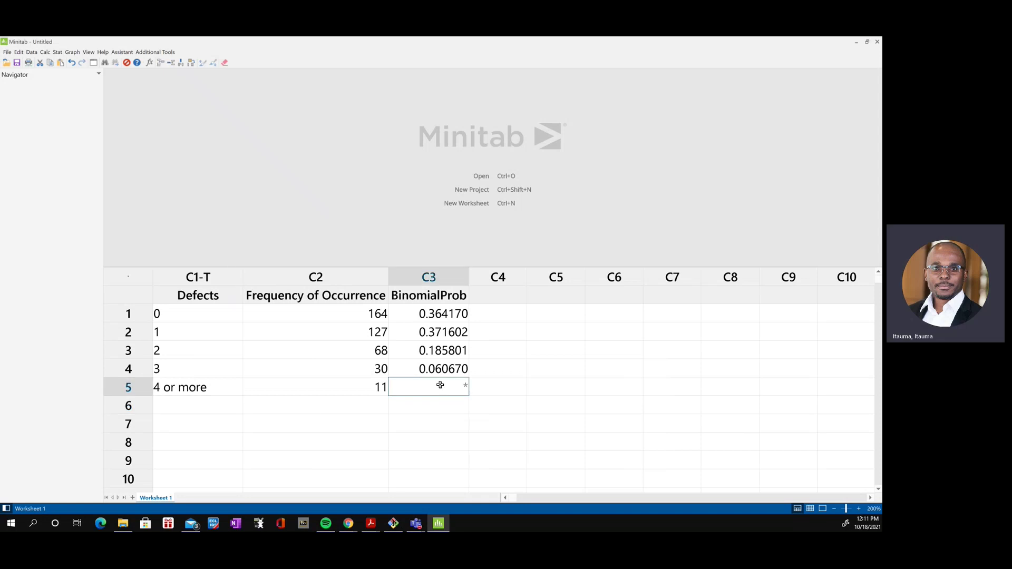
{"action": "left_click", "coordinate": [790, 314]}
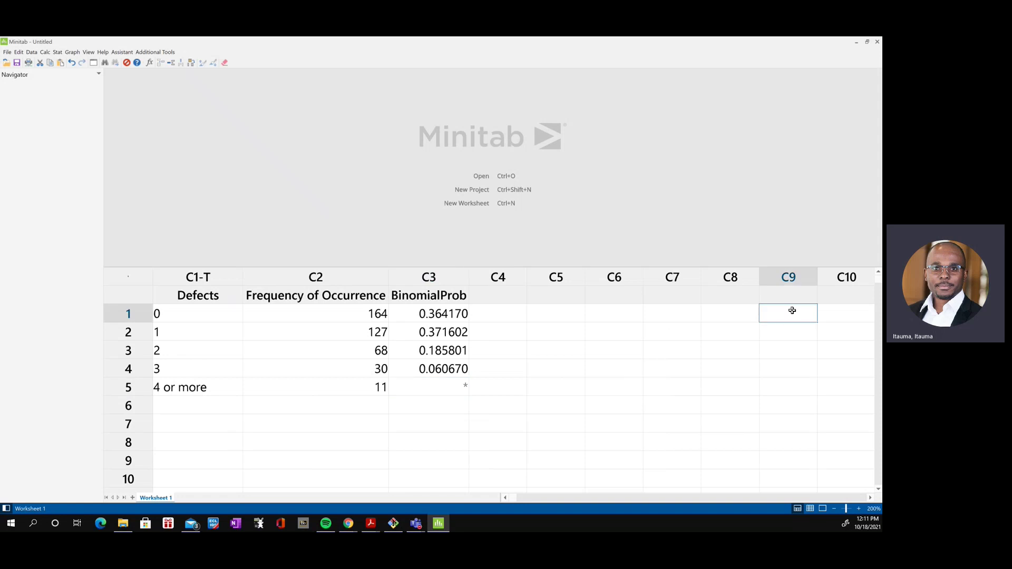
{"action": "left_click", "coordinate": [428, 388]}
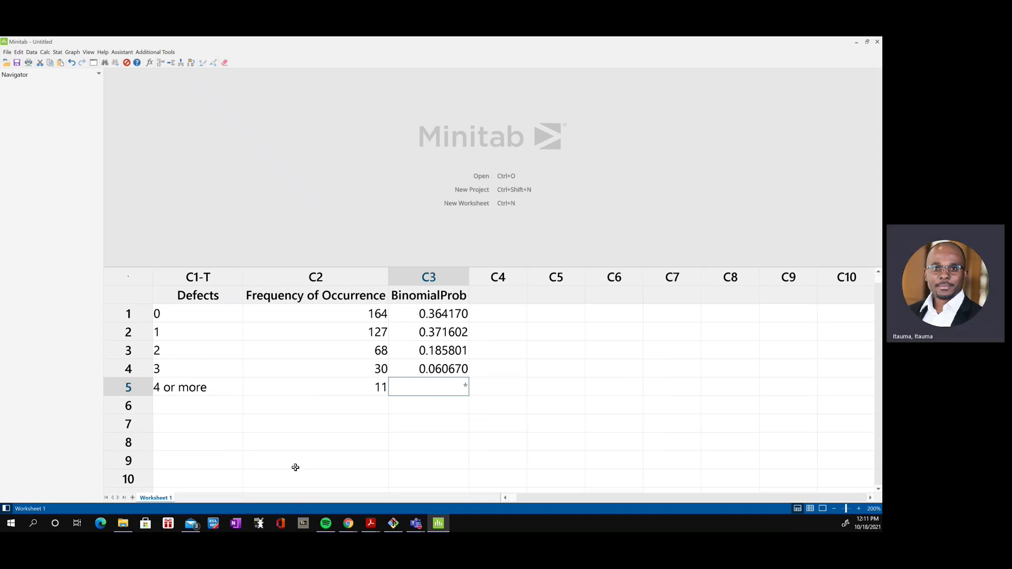
{"action": "left_click", "coordinate": [44, 52]}
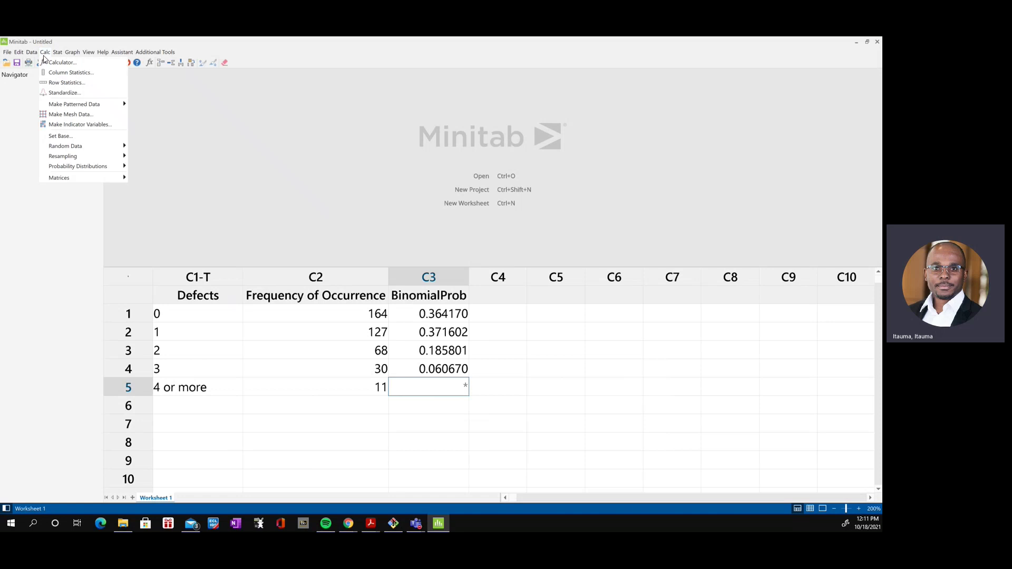
{"action": "left_click", "coordinate": [47, 62]}
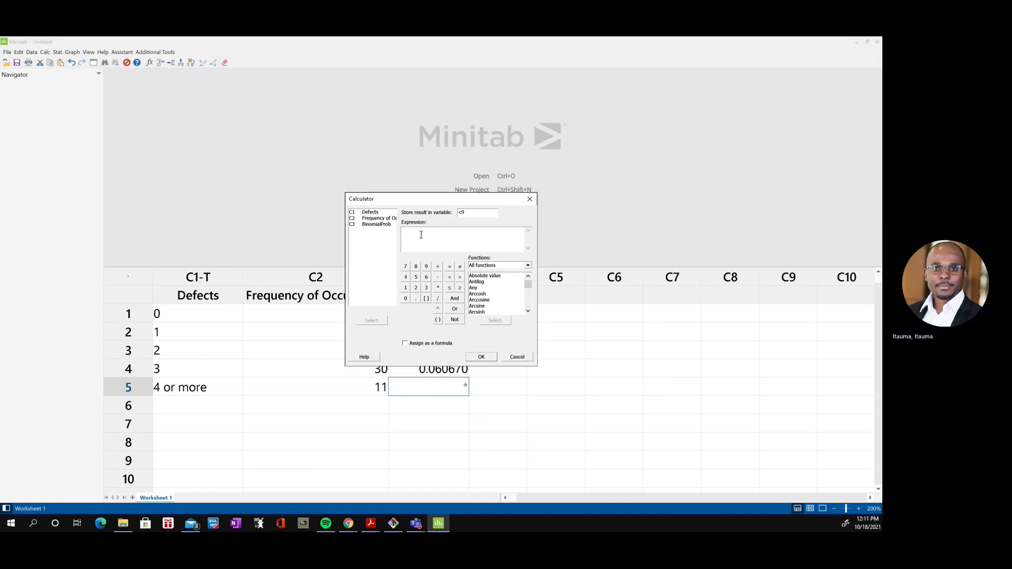
{"action": "type", "text": "1-sum("}
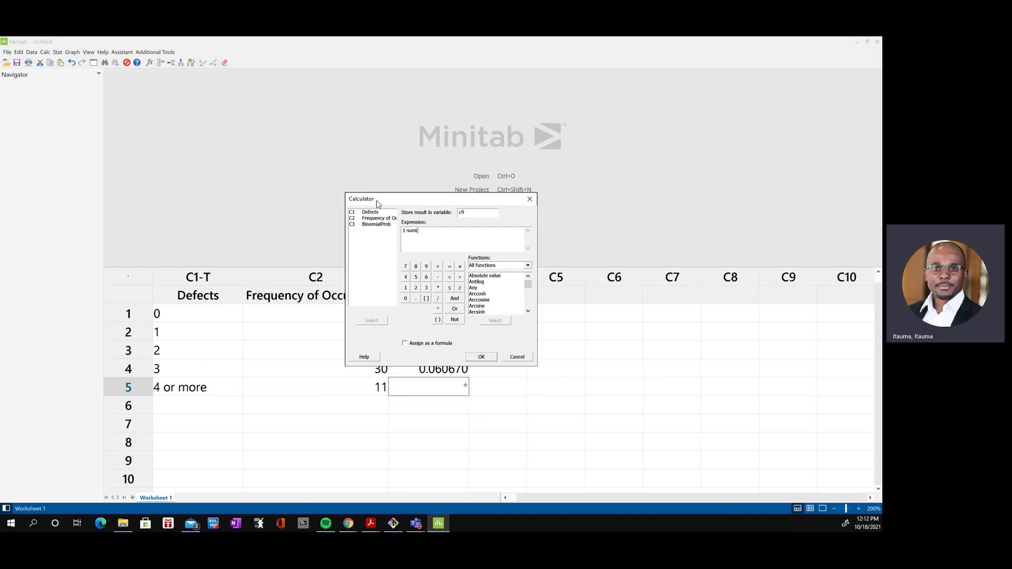
{"action": "double_click", "coordinate": [373, 224]}
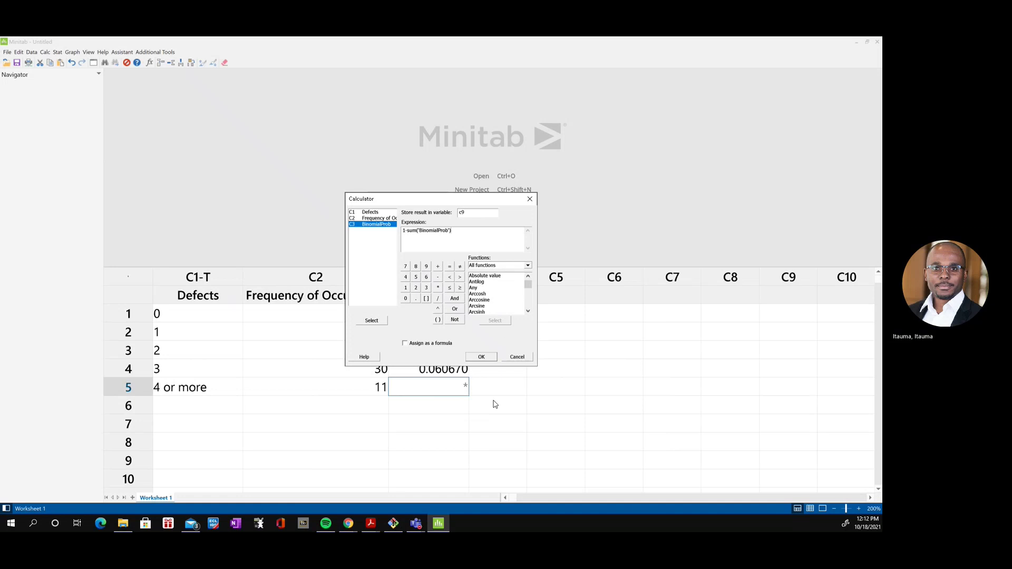
{"action": "left_click", "coordinate": [479, 358]}
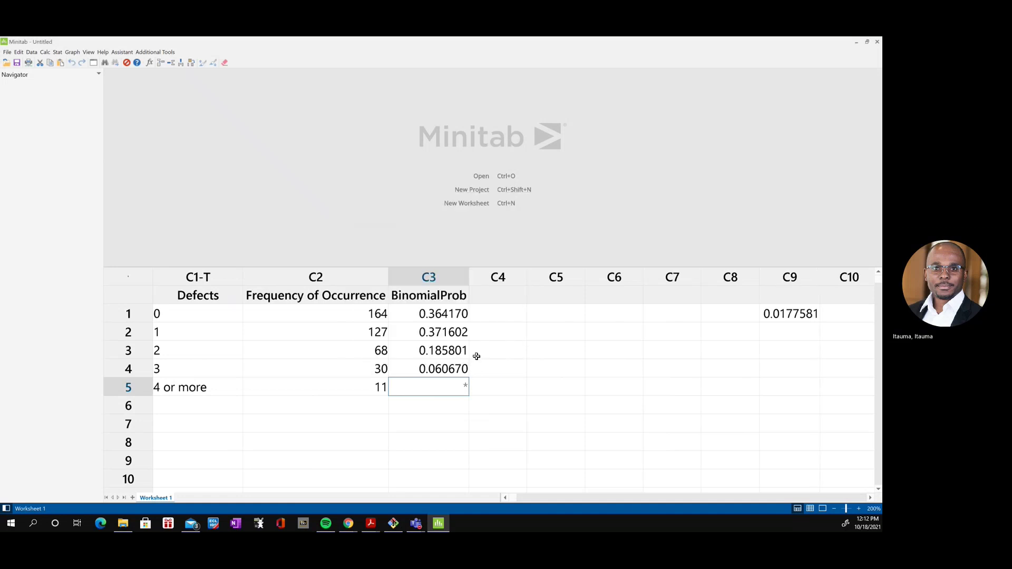
Copy the calculated value from column C9 into row 5 of BinomialProb, using the option to insert above the active cell.
{"action": "left_click", "coordinate": [782, 314]}
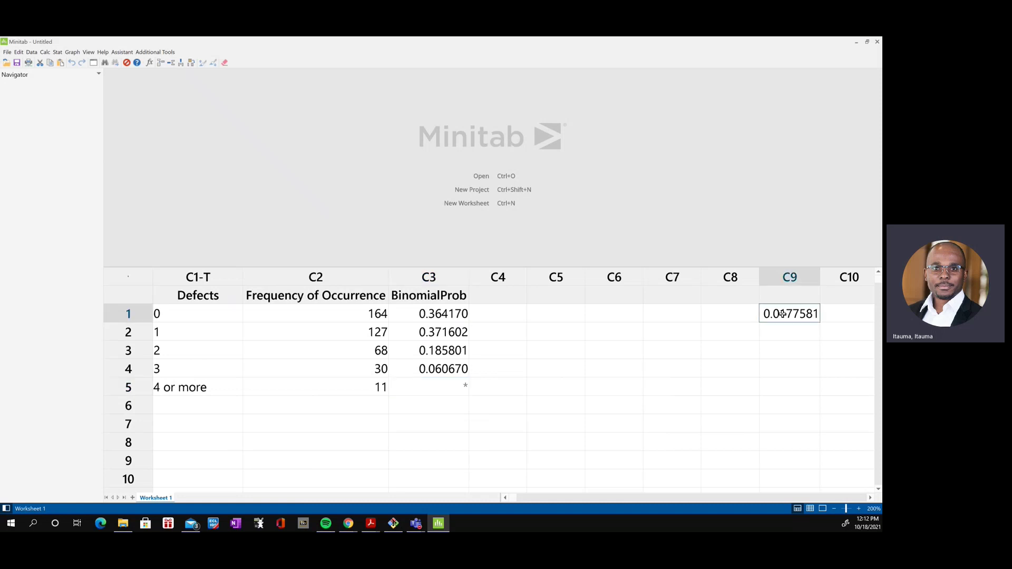
{"action": "left_click", "coordinate": [436, 391]}
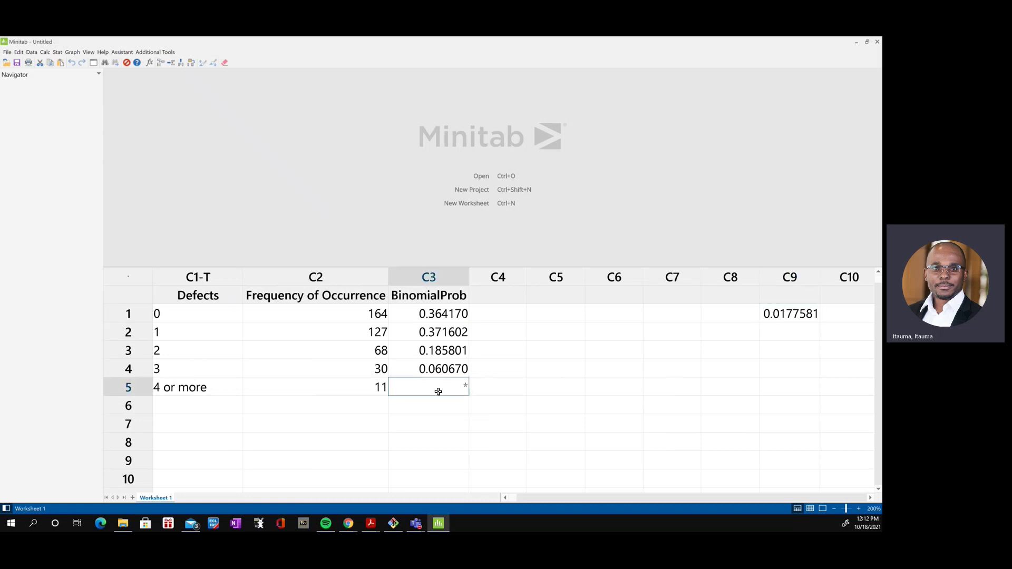
{"action": "key", "text": "ctrl+v"}
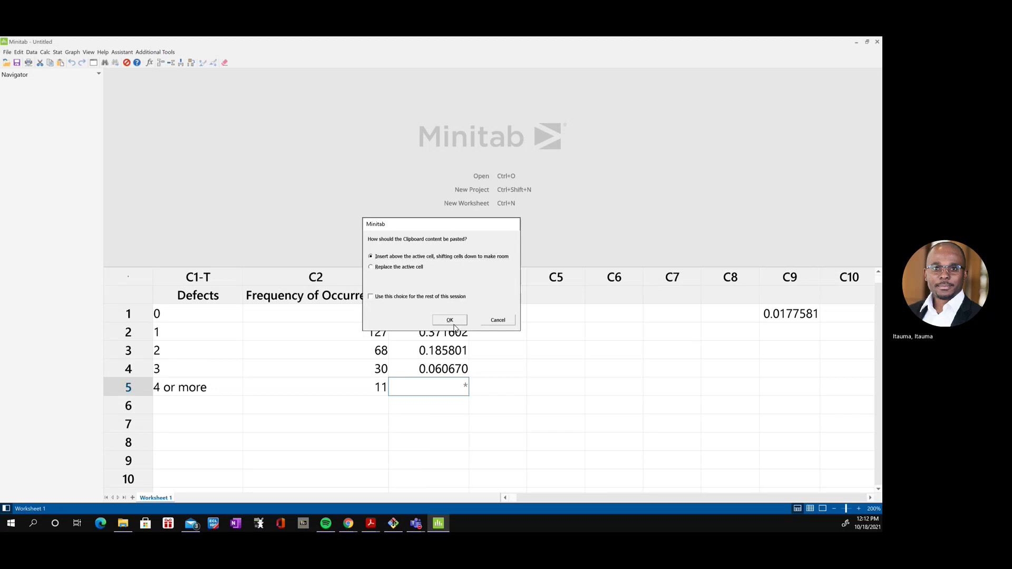
{"action": "left_click", "coordinate": [450, 320]}
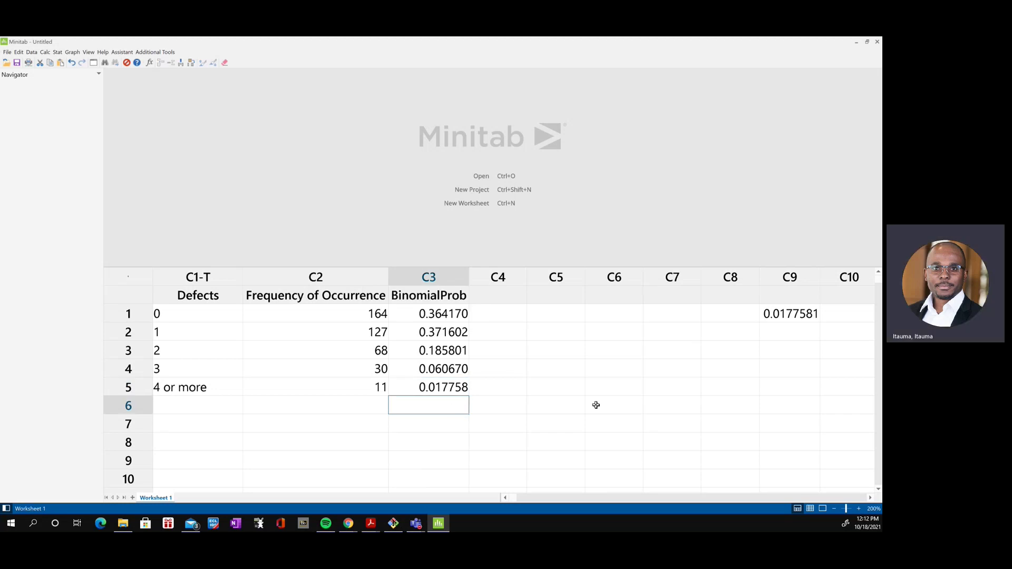
{"action": "left_click", "coordinate": [785, 316]}
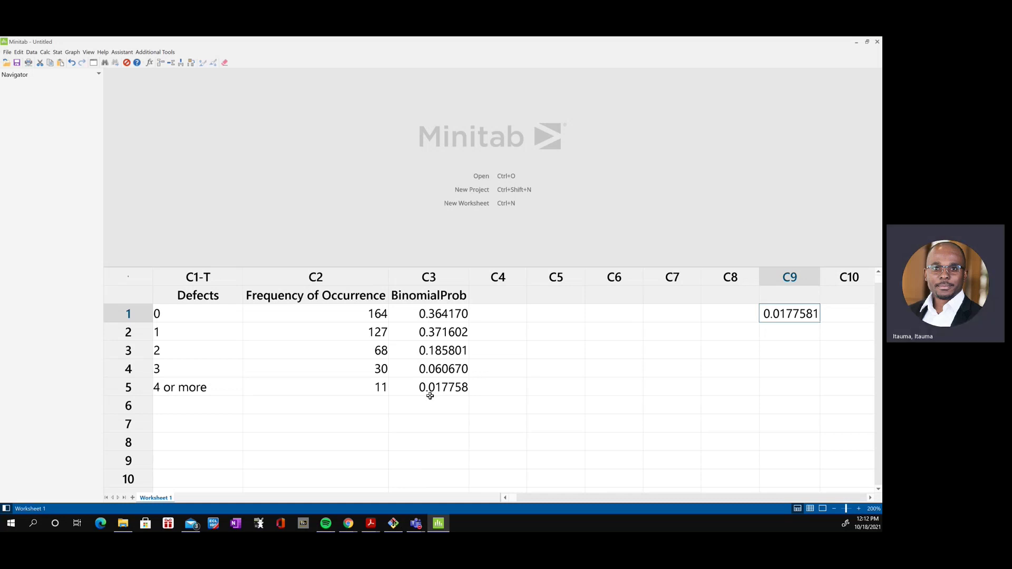
Name column C4 of the worksheet ExpectedFreq.
{"action": "left_click", "coordinate": [496, 299]}
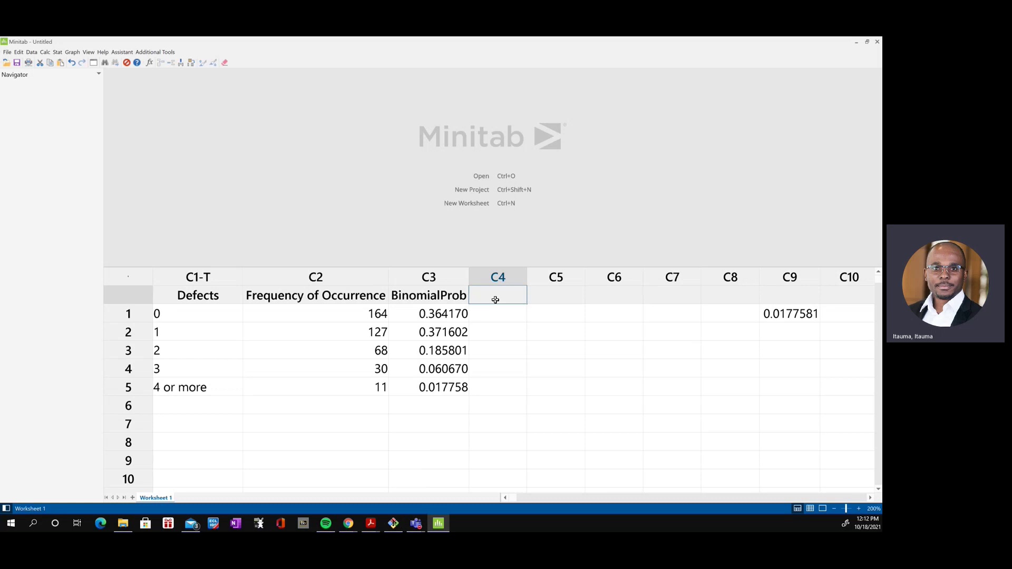
{"action": "type", "text": "Expec"}
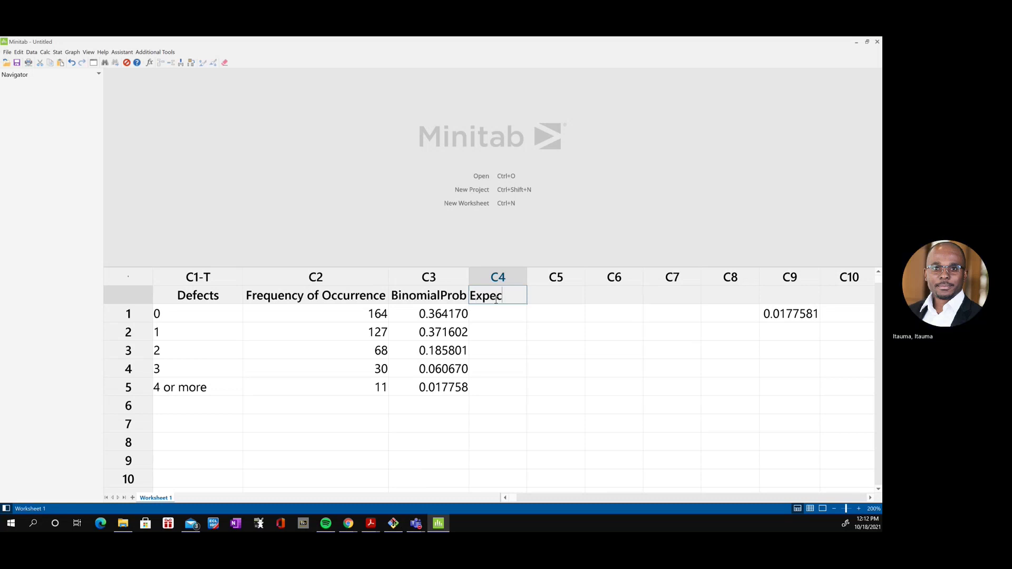
{"action": "type", "text": "tedFreq"}
{"action": "key", "text": "Return"}
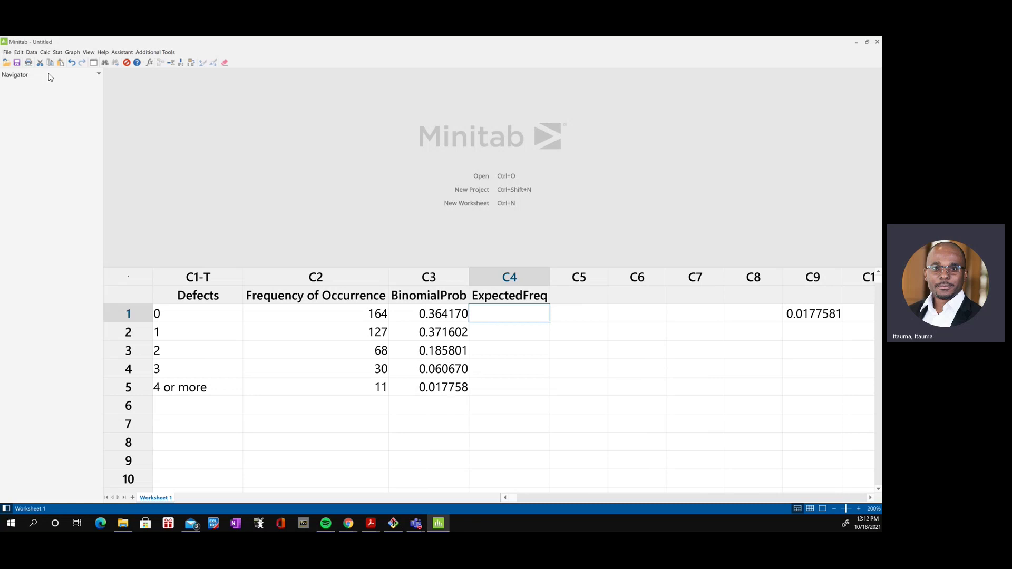
Calculate the expected frequencies as sum('Frequency of Occurrence')*'BinomialProb' and store them in ExpectedFreq.
{"action": "left_click", "coordinate": [46, 53]}
{"action": "left_click", "coordinate": [59, 62]}
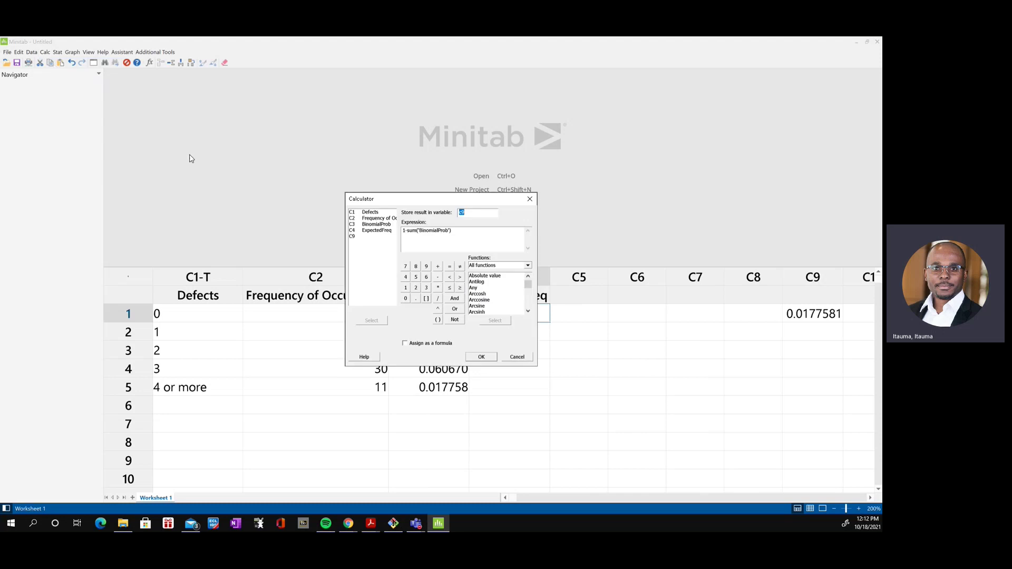
{"action": "left_click_drag", "start_coordinate": [399, 204], "coordinate": [273, 147]}
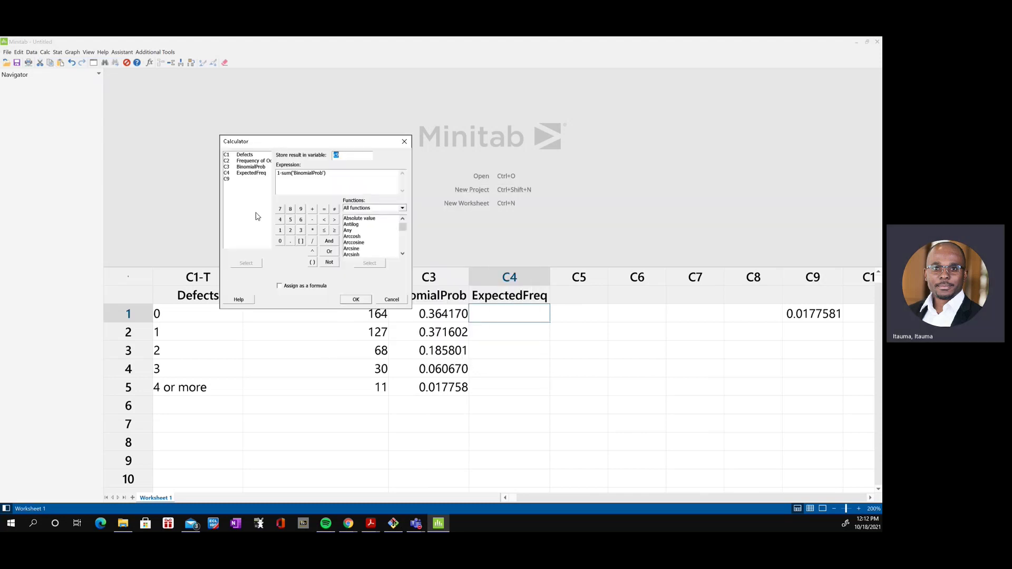
{"action": "left_click", "coordinate": [246, 174]}
{"action": "double_click", "coordinate": [250, 174]}
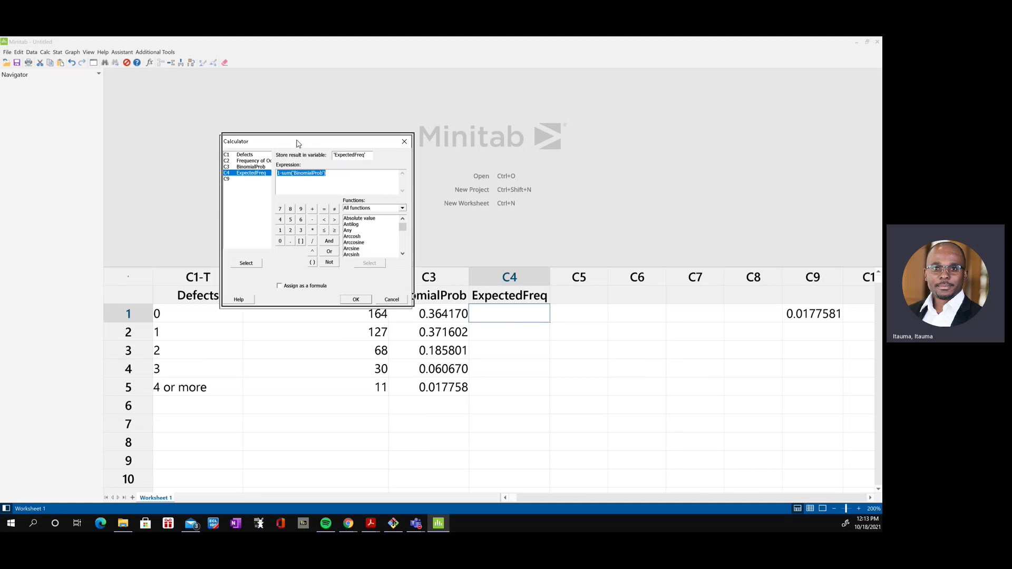
{"action": "left_click_drag", "start_coordinate": [296, 139], "coordinate": [327, 94]}
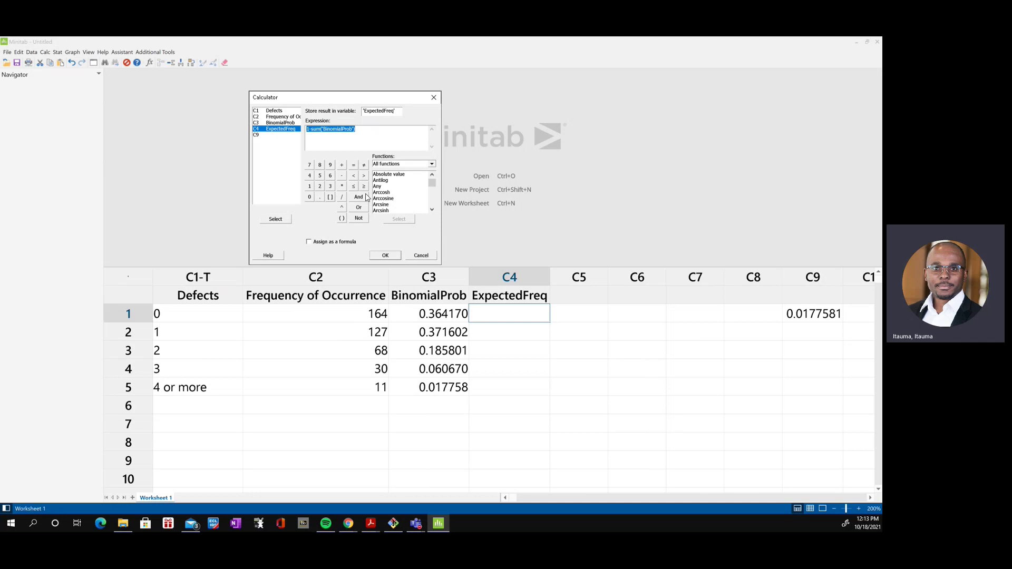
{"action": "type", "text": "sum("}
{"action": "double_click", "coordinate": [282, 116]}
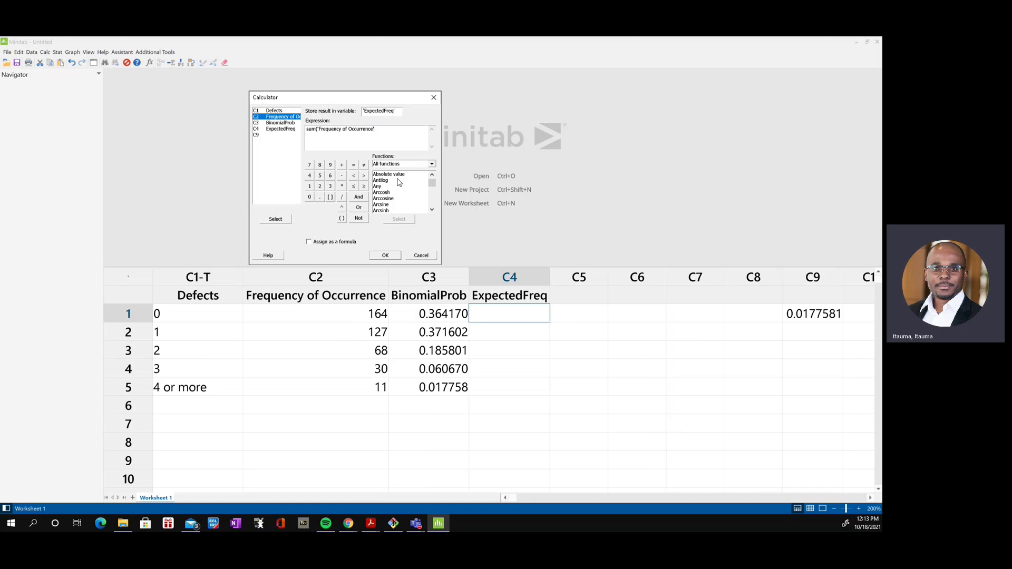
{"action": "type", "text": ")*"}
{"action": "double_click", "coordinate": [281, 123]}
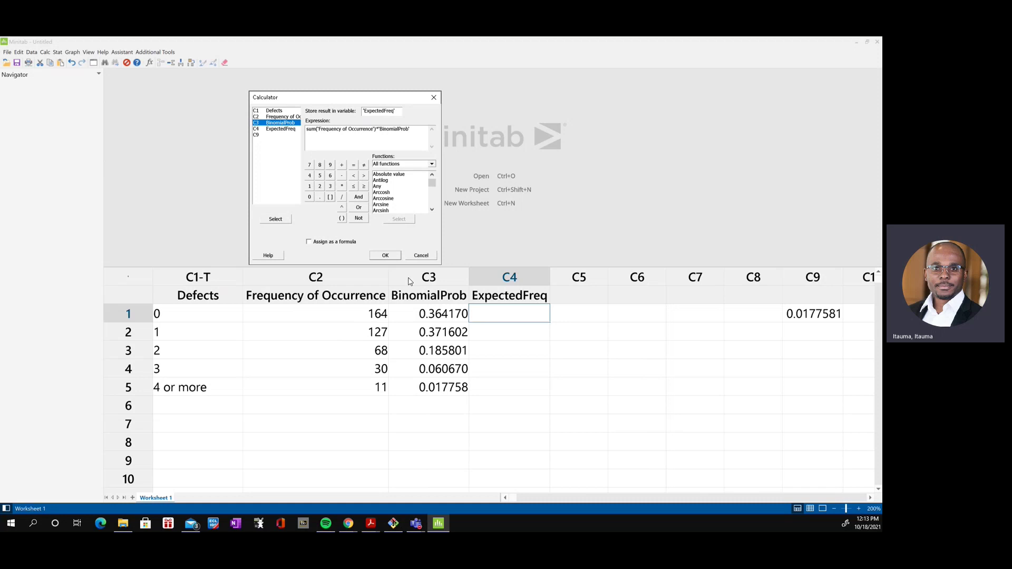
{"action": "left_click", "coordinate": [384, 256]}
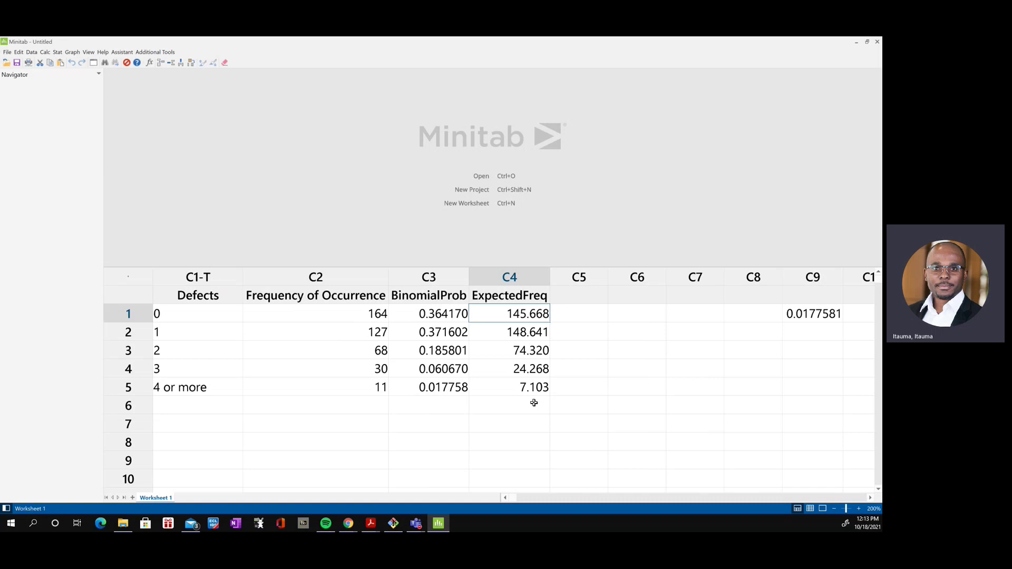
Name column C5 of the worksheet Contribution to ChiSq.
{"action": "left_click", "coordinate": [574, 300]}
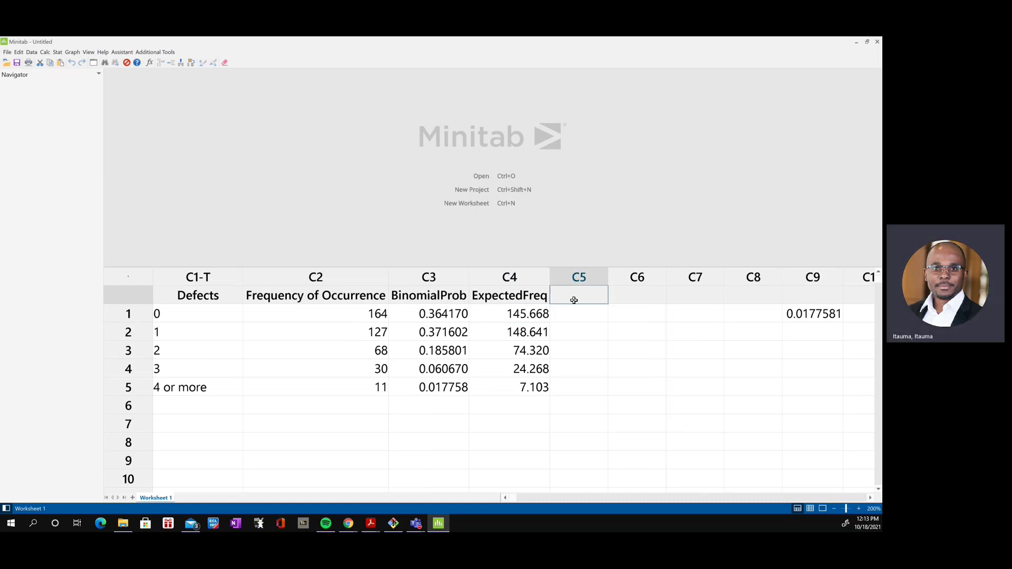
{"action": "type", "text": "Contribution"}
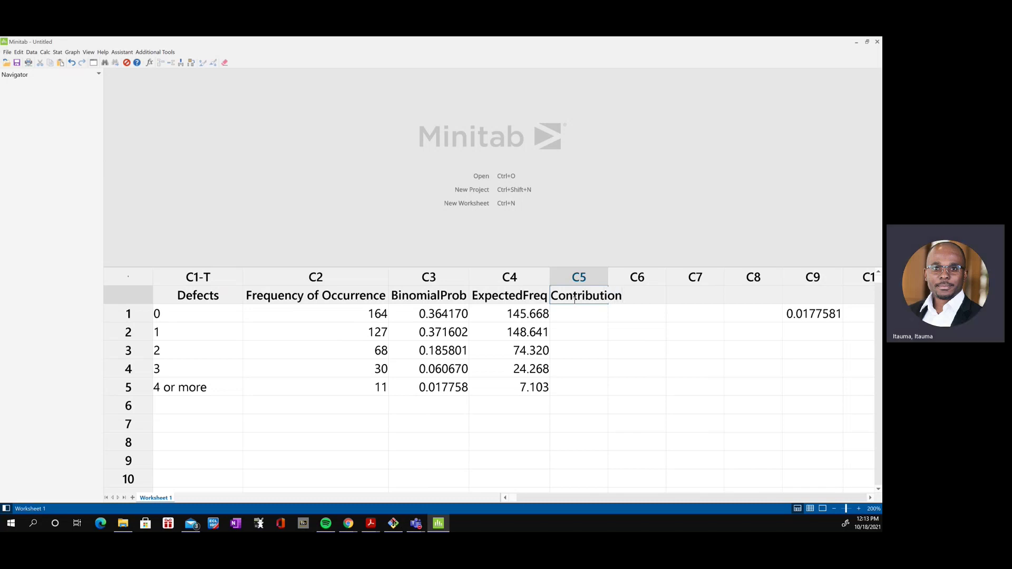
{"action": "type", "text": " to ChiSq"}
{"action": "key", "text": "Return"}
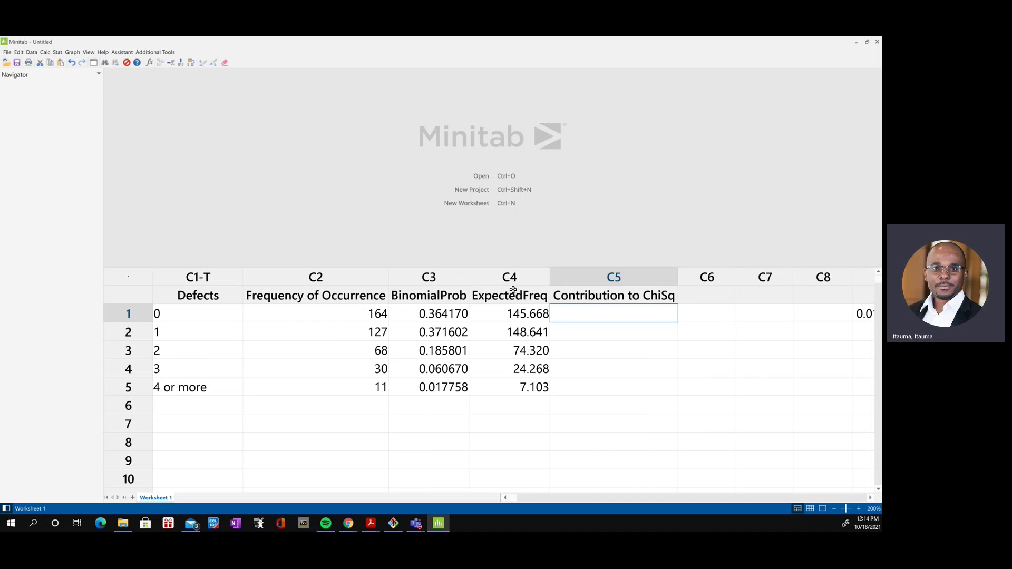
Calculate the chi-square contributions as ('Frequency of Occurrence'-'ExpectedFreq')^2/'ExpectedFreq' and store them in Contribution to ChiSq.
{"action": "left_click", "coordinate": [45, 52]}
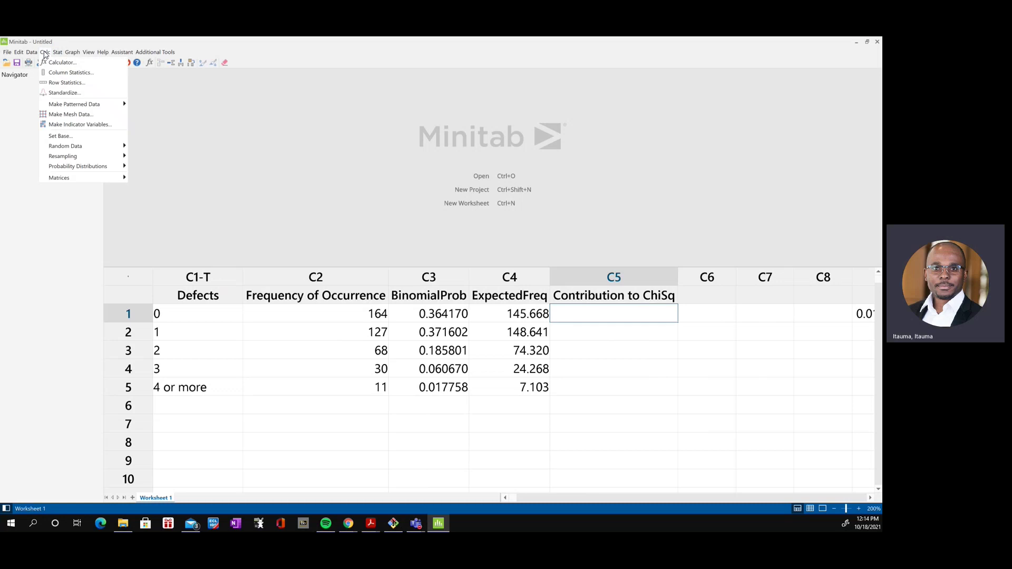
{"action": "left_click", "coordinate": [61, 63]}
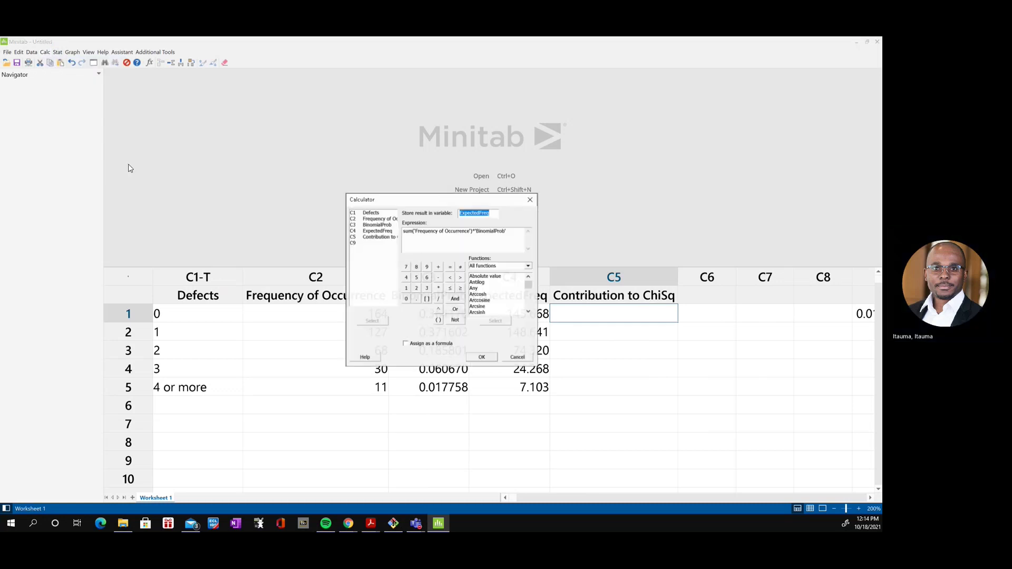
{"action": "double_click", "coordinate": [378, 237]}
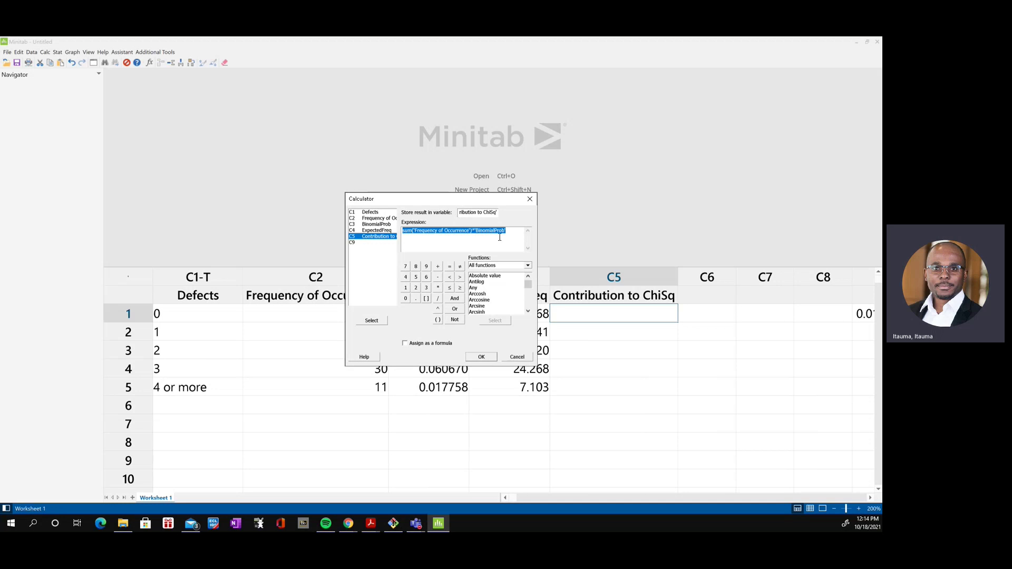
{"action": "left_click_drag", "start_coordinate": [441, 199], "coordinate": [374, 100]}
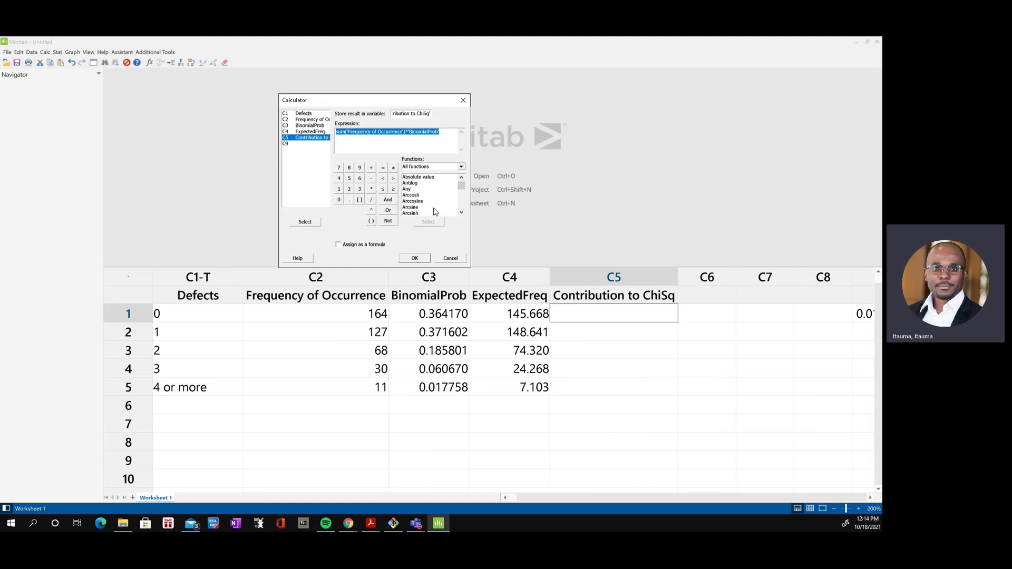
{"action": "type", "text": "("}
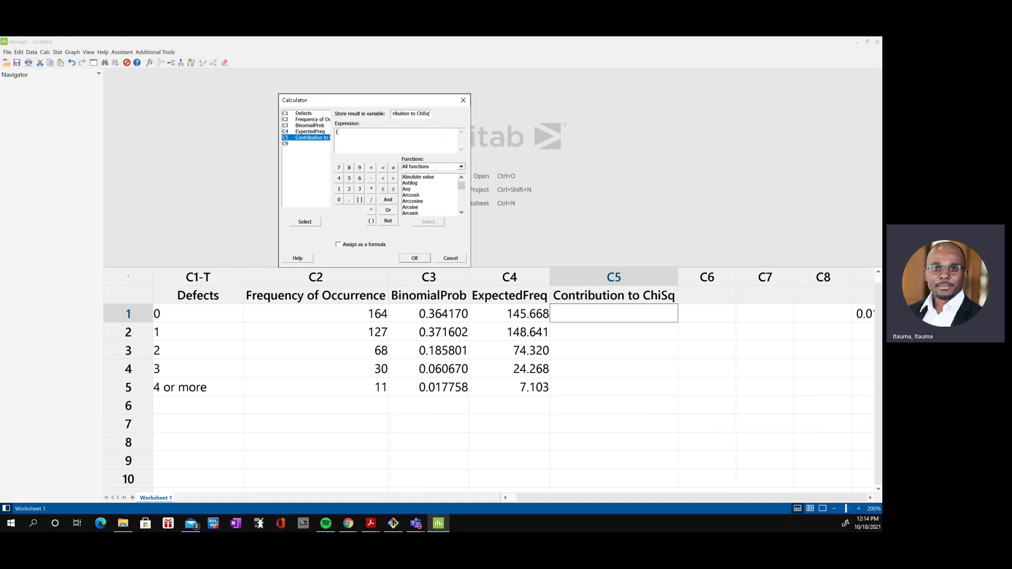
{"action": "double_click", "coordinate": [309, 120]}
{"action": "type", "text": "-"}
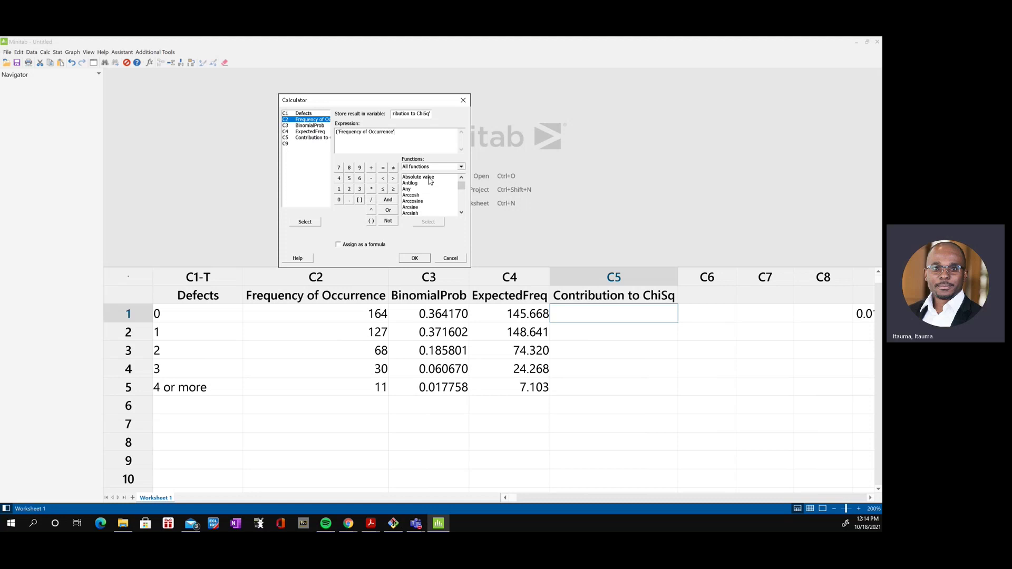
{"action": "double_click", "coordinate": [319, 131]}
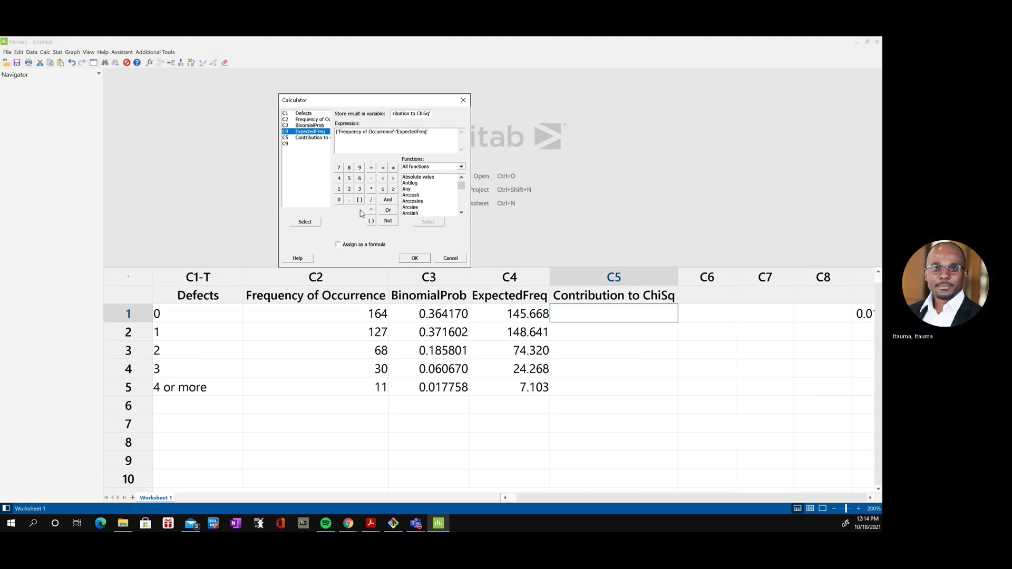
{"action": "type", "text": ")"}
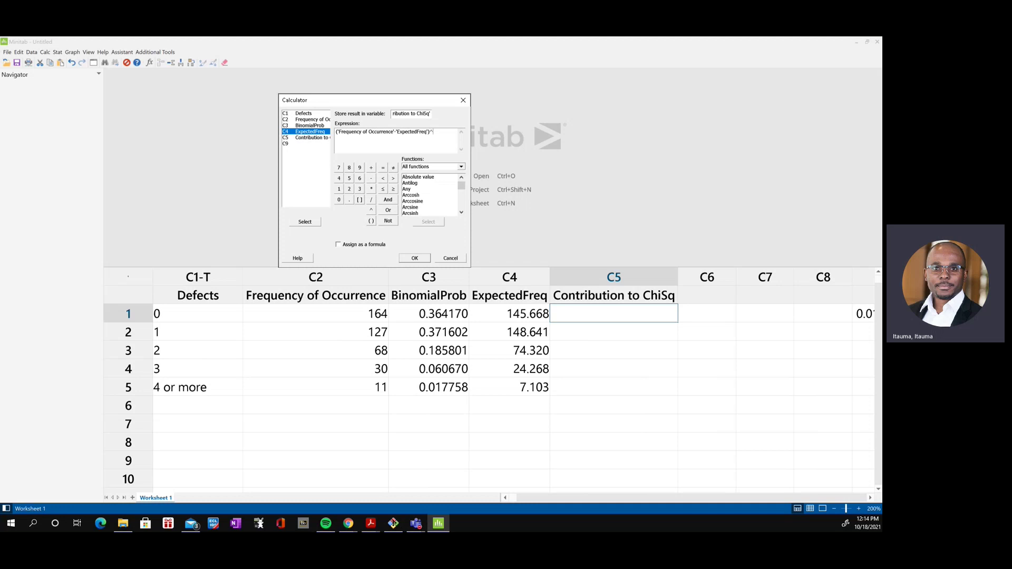
{"action": "type", "text": "^2/"}
{"action": "double_click", "coordinate": [306, 132]}
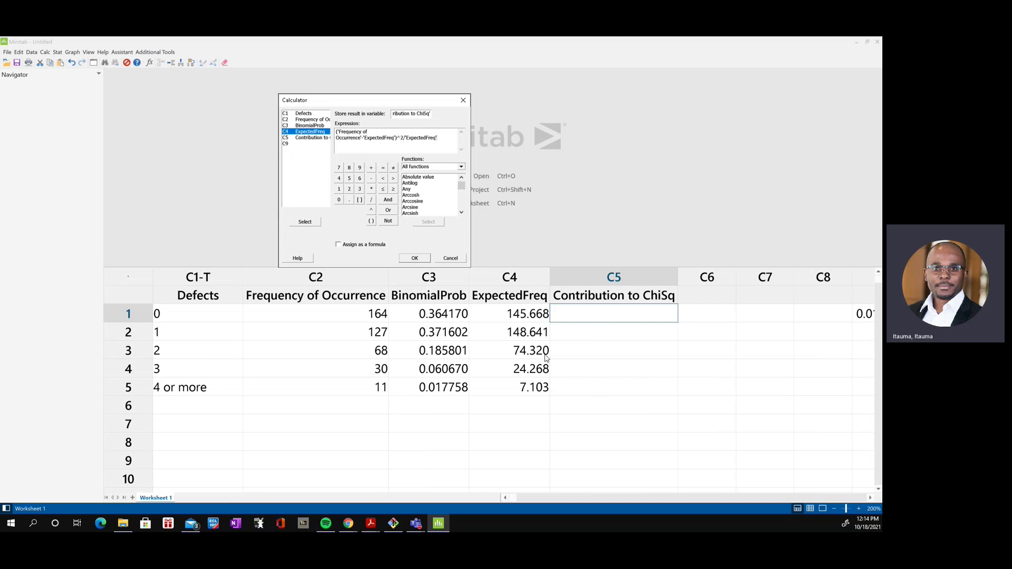
{"action": "left_click", "coordinate": [413, 258]}
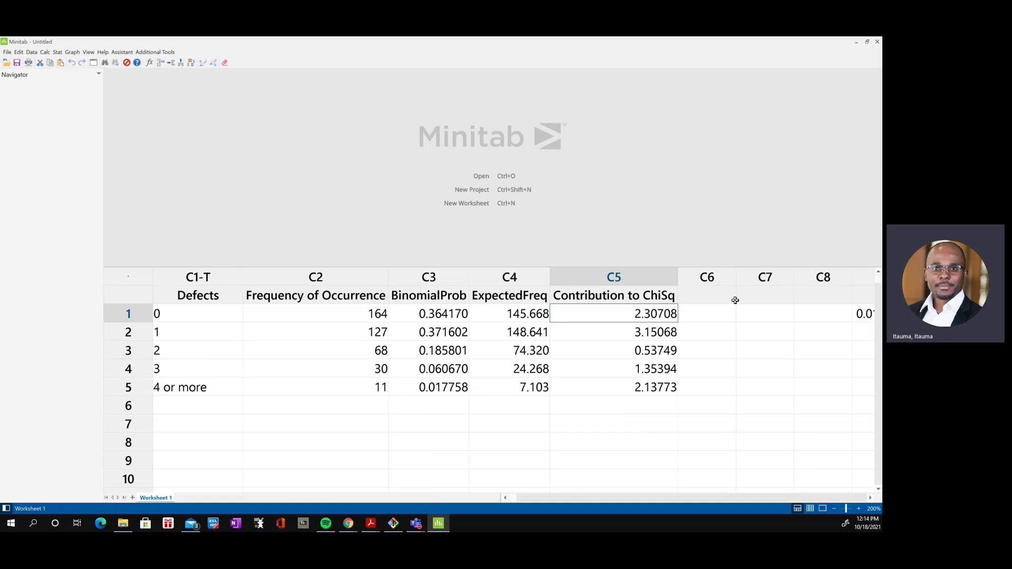
Name column C7 of the worksheet ChiSq.
{"action": "left_click", "coordinate": [753, 297]}
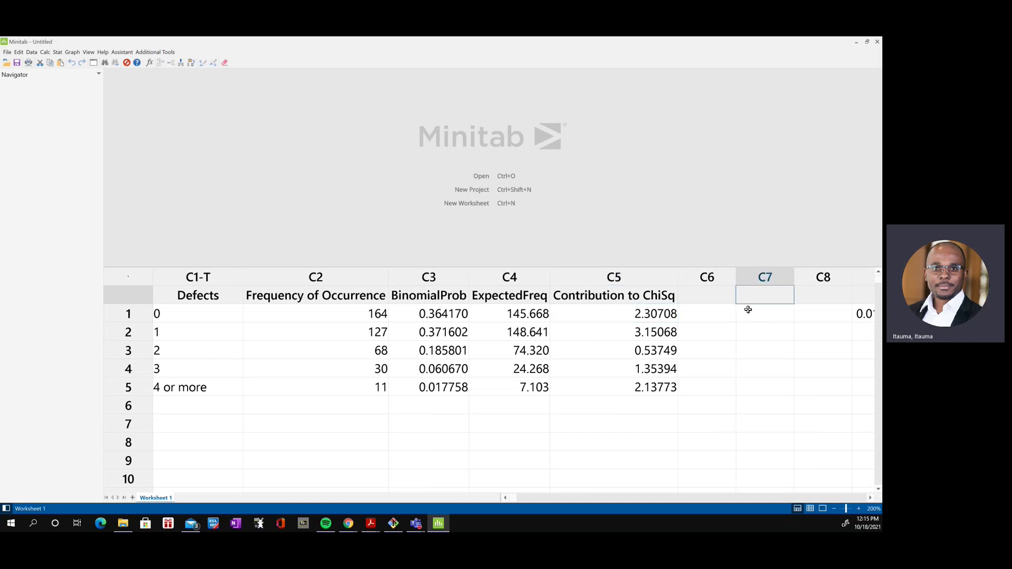
{"action": "type", "text": "ChiSq"}
{"action": "key", "text": "Return"}
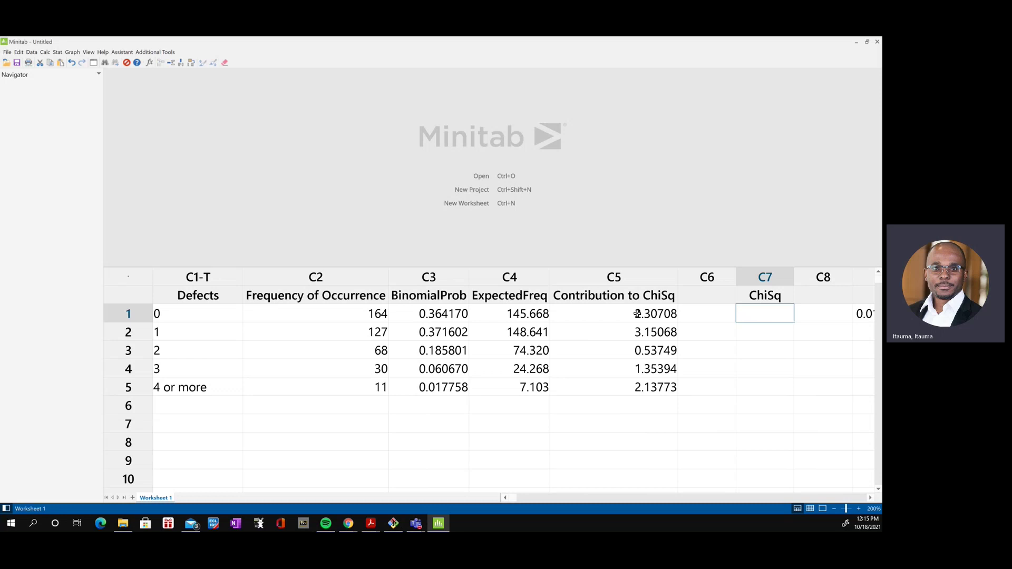
Calculate the test statistic as sum('Contribution to ChiSq') and store it in ChiSq.
{"action": "left_click", "coordinate": [45, 52]}
{"action": "left_click", "coordinate": [49, 61]}
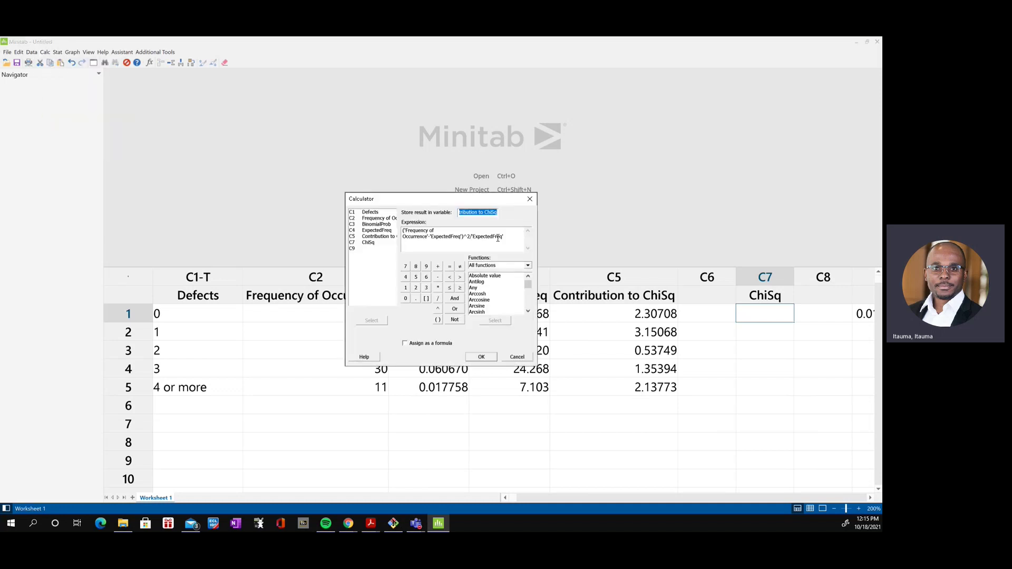
{"action": "double_click", "coordinate": [368, 242]}
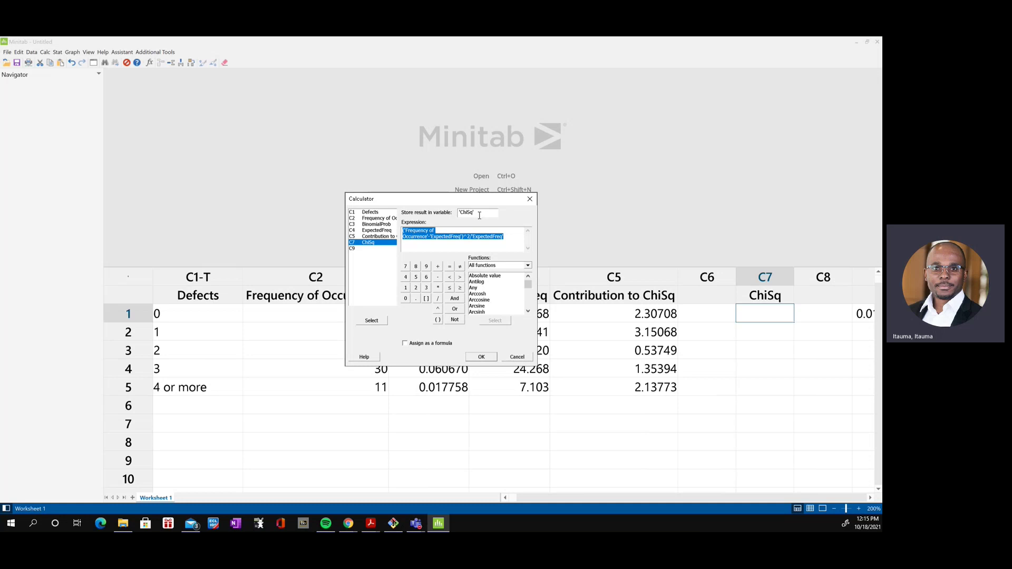
{"action": "type", "text": "sum("}
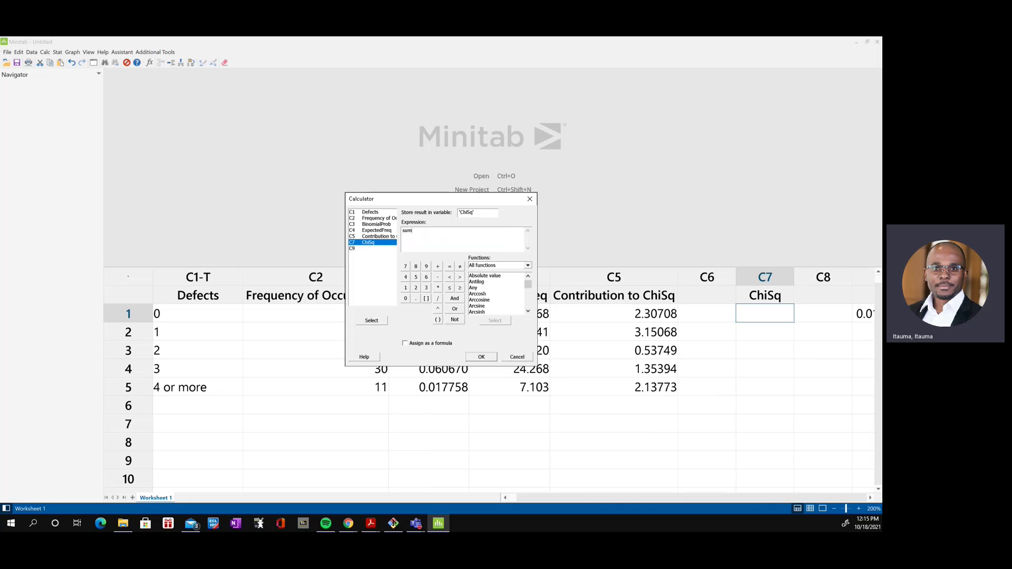
{"action": "double_click", "coordinate": [377, 236]}
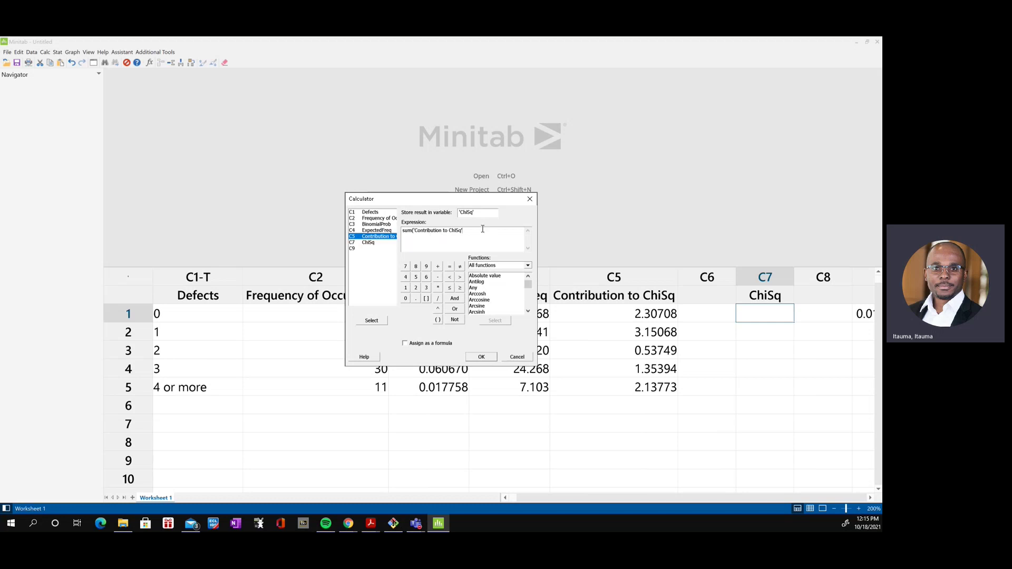
{"action": "type", "text": ")"}
{"action": "left_click", "coordinate": [481, 357]}
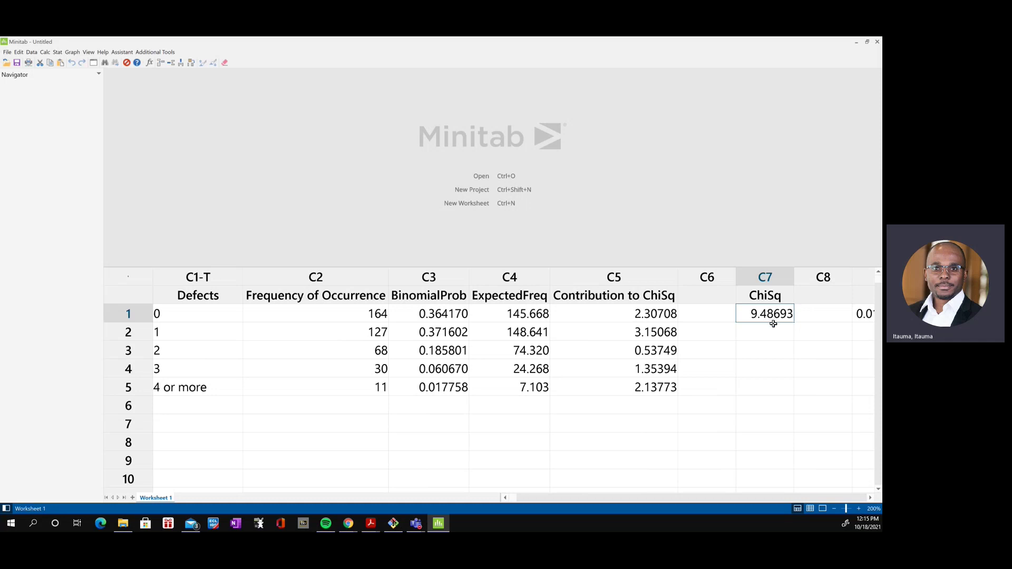
Switch to the homework in Chrome and submit 9.487 as the chi-square test statistic.
{"action": "left_click", "coordinate": [856, 46]}
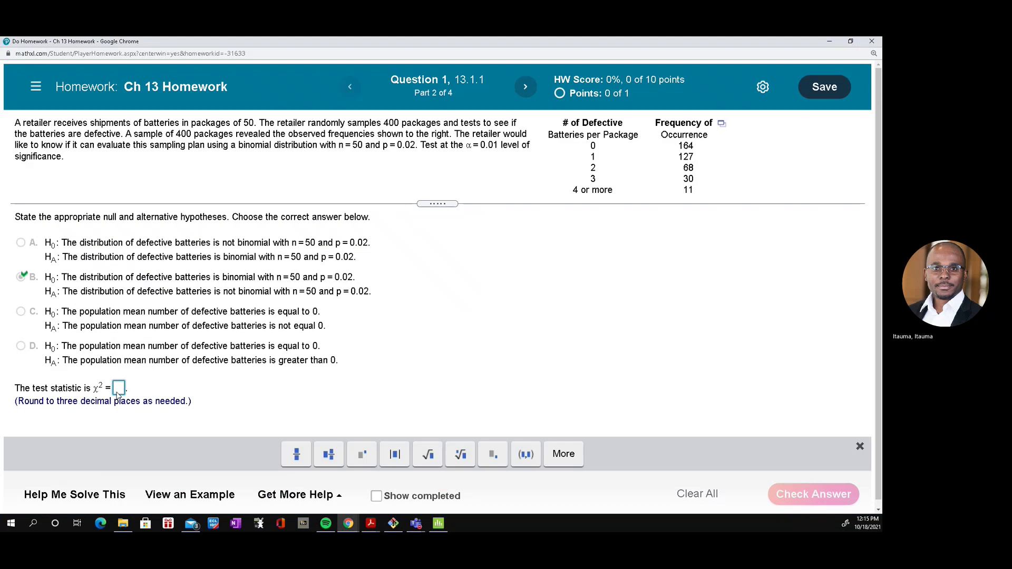
{"action": "type", "text": "90"}
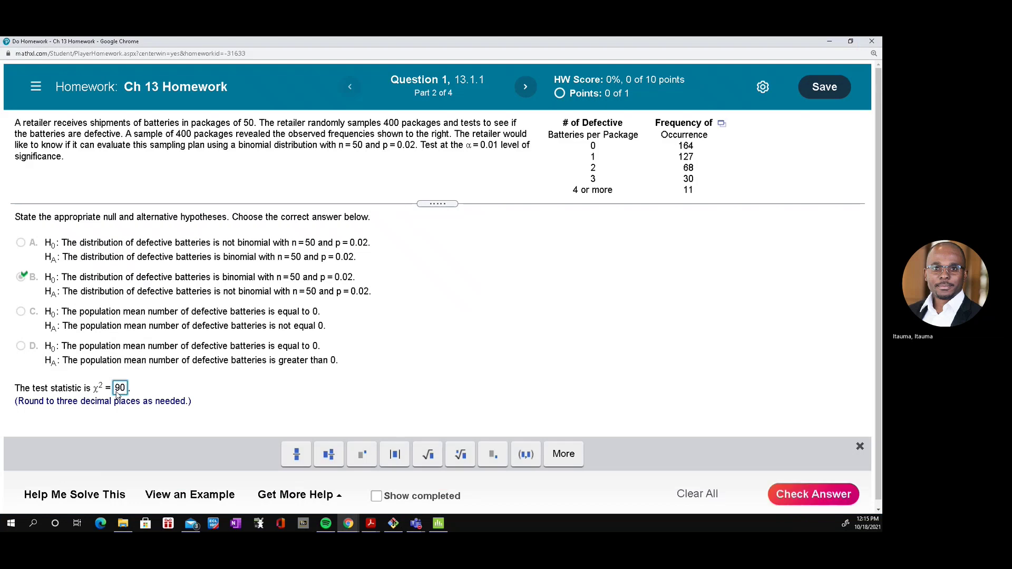
{"action": "key", "text": "BackSpace"}
{"action": "type", "text": ".487"}
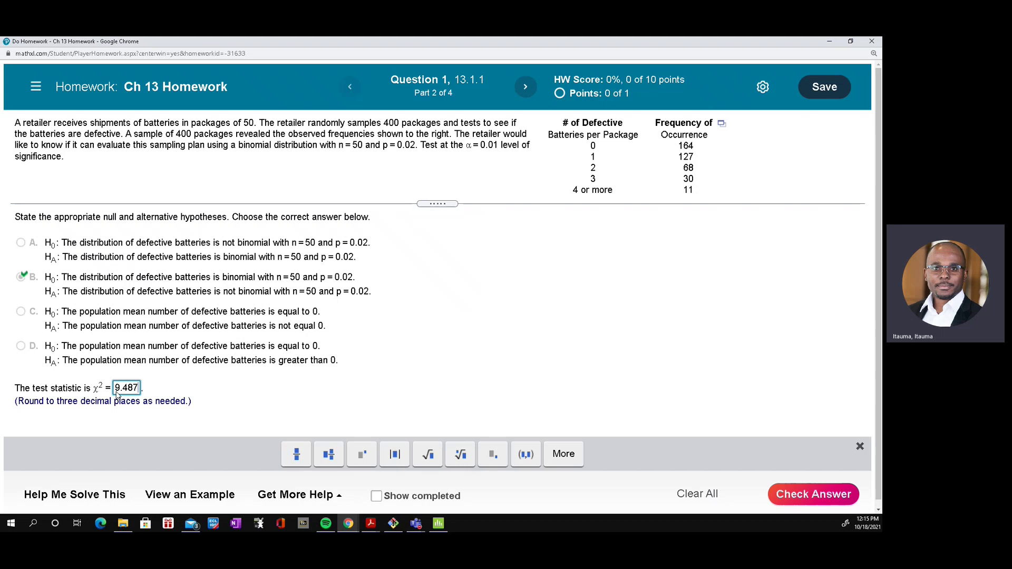
{"action": "key", "text": "Return"}
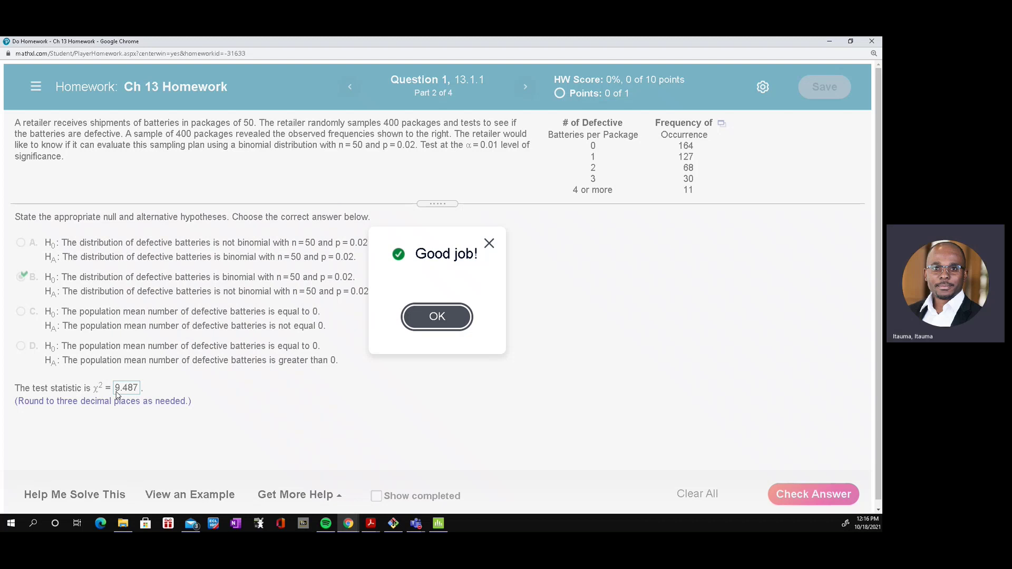
{"action": "left_click", "coordinate": [450, 329]}
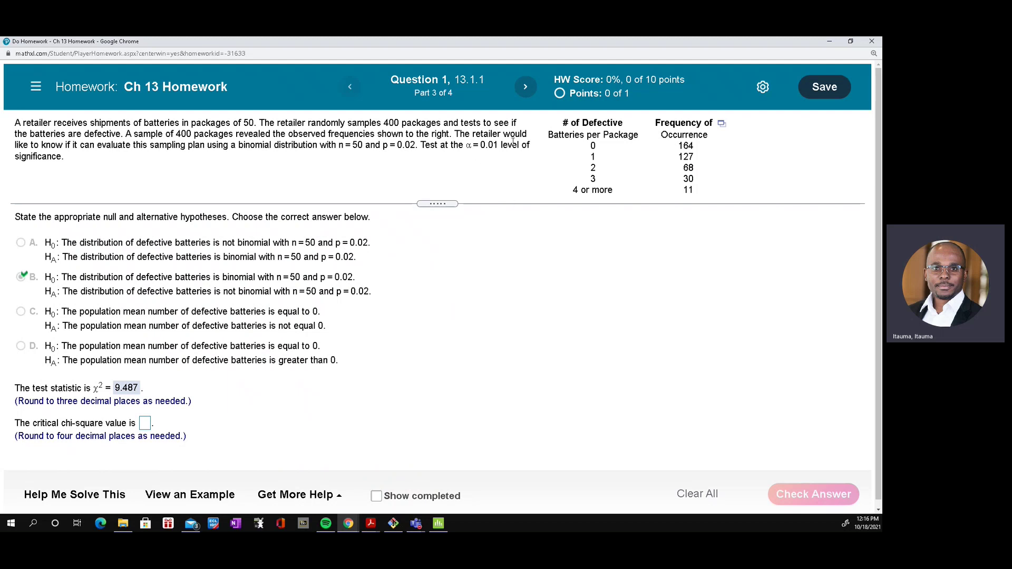
Switch to Minitab and set up a View Probability distribution plot using the Chi-Square distribution with 4 degrees of freedom.
{"action": "left_click", "coordinate": [438, 524]}
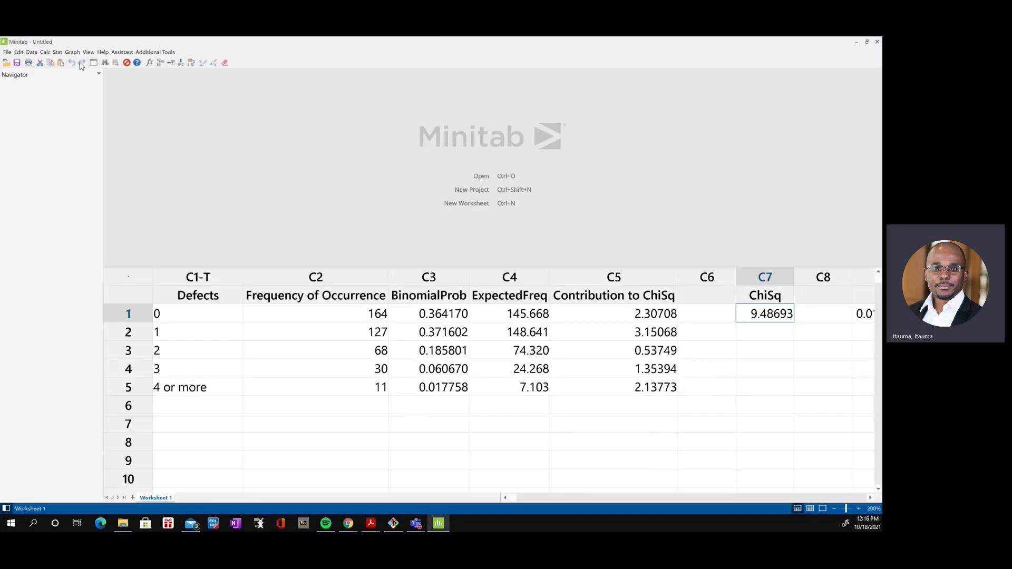
{"action": "left_click", "coordinate": [72, 53]}
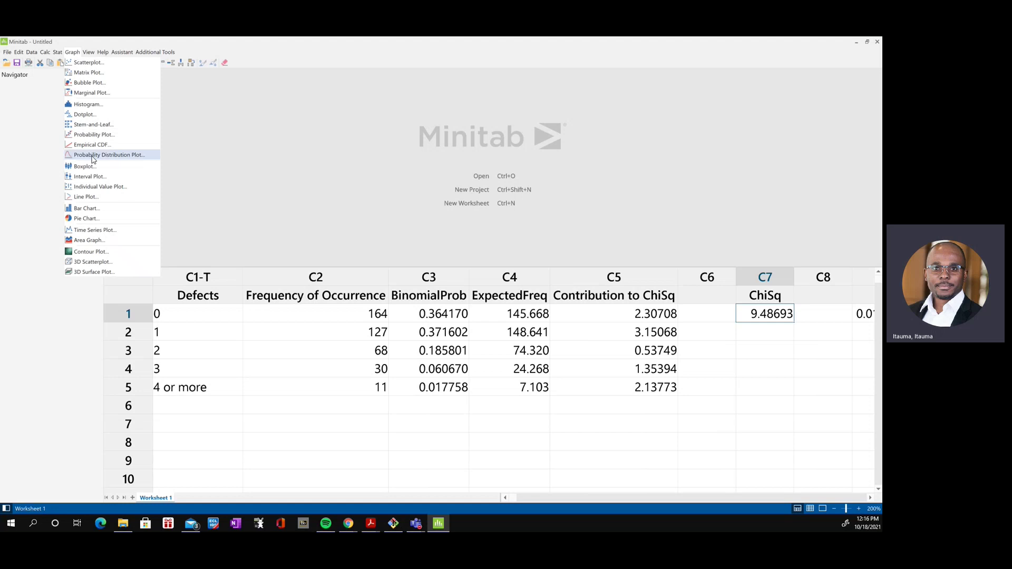
{"action": "left_click", "coordinate": [94, 159]}
{"action": "left_click", "coordinate": [497, 280]}
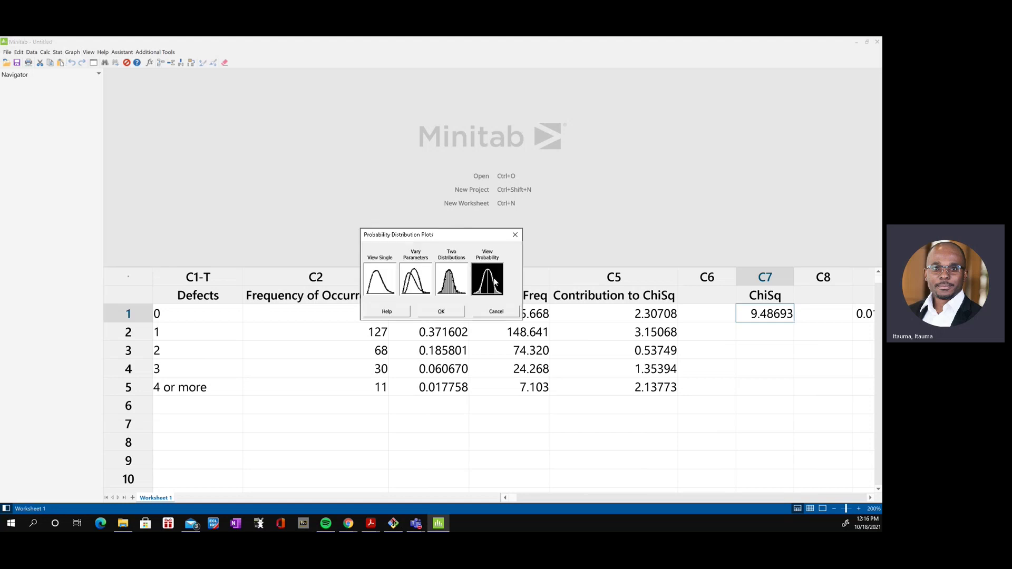
{"action": "left_click", "coordinate": [449, 313]}
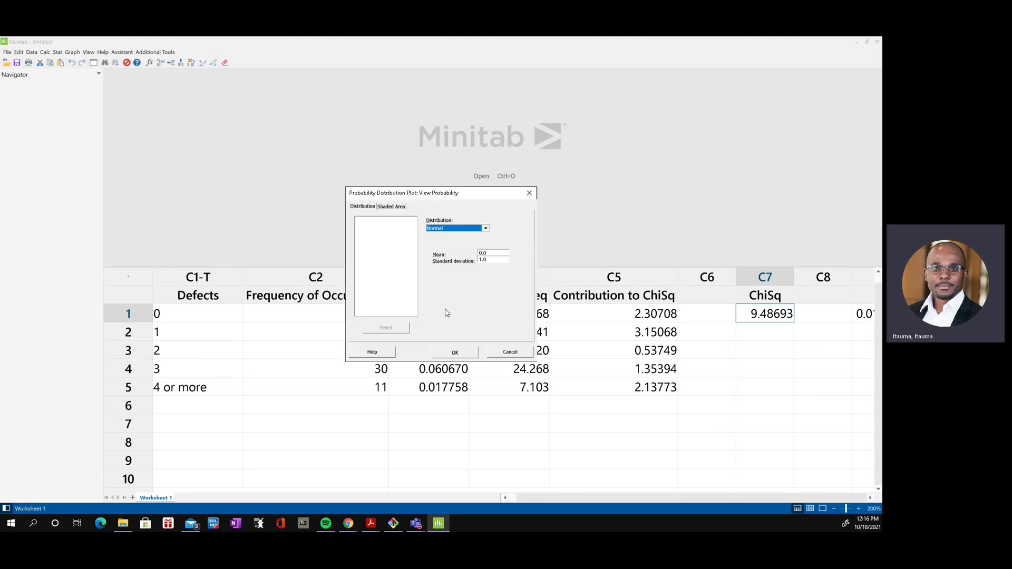
{"action": "left_click", "coordinate": [486, 228]}
{"action": "left_click_drag", "start_coordinate": [486, 307], "coordinate": [481, 276]}
{"action": "left_click", "coordinate": [457, 248]}
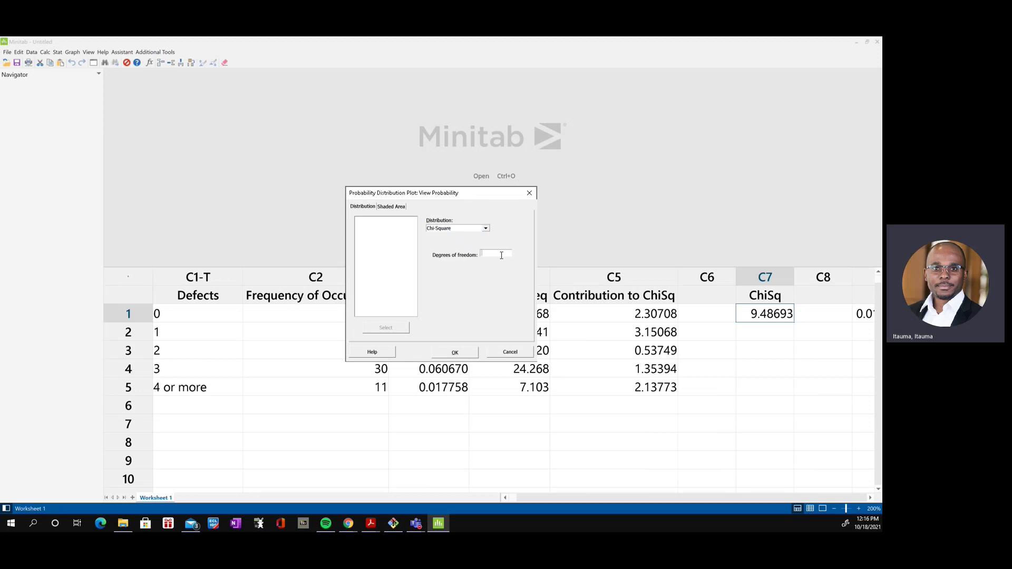
Shade the plot's right tail by a probability of 0.01 and create the distribution plot.
{"action": "left_click", "coordinate": [392, 207]}
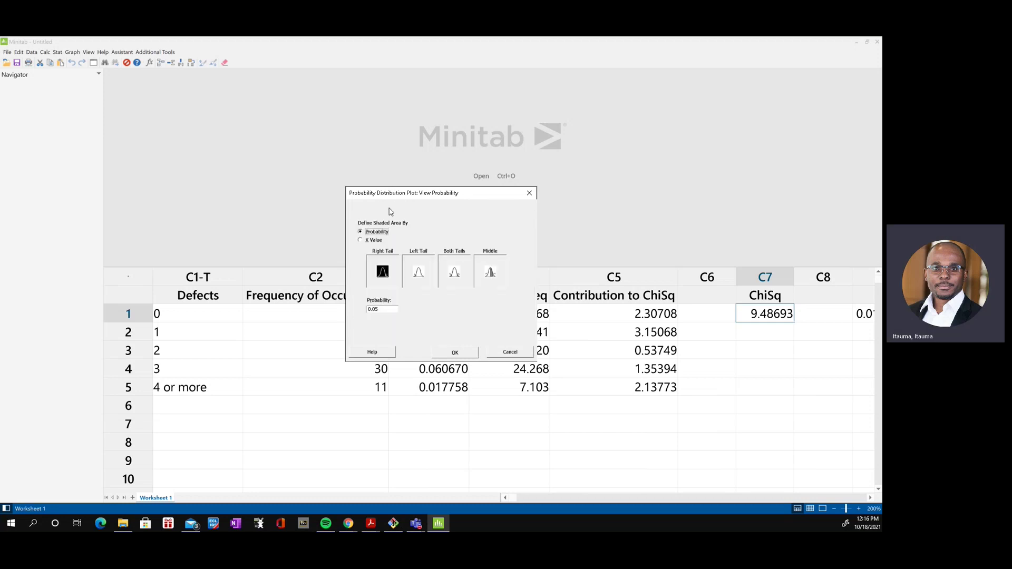
{"action": "left_click", "coordinate": [388, 274]}
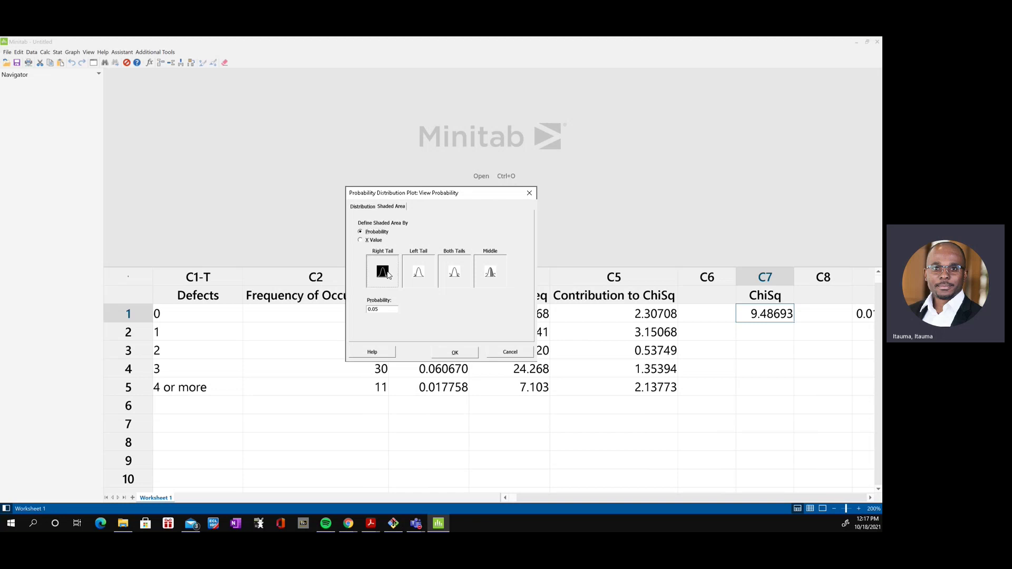
{"action": "left_click", "coordinate": [393, 310]}
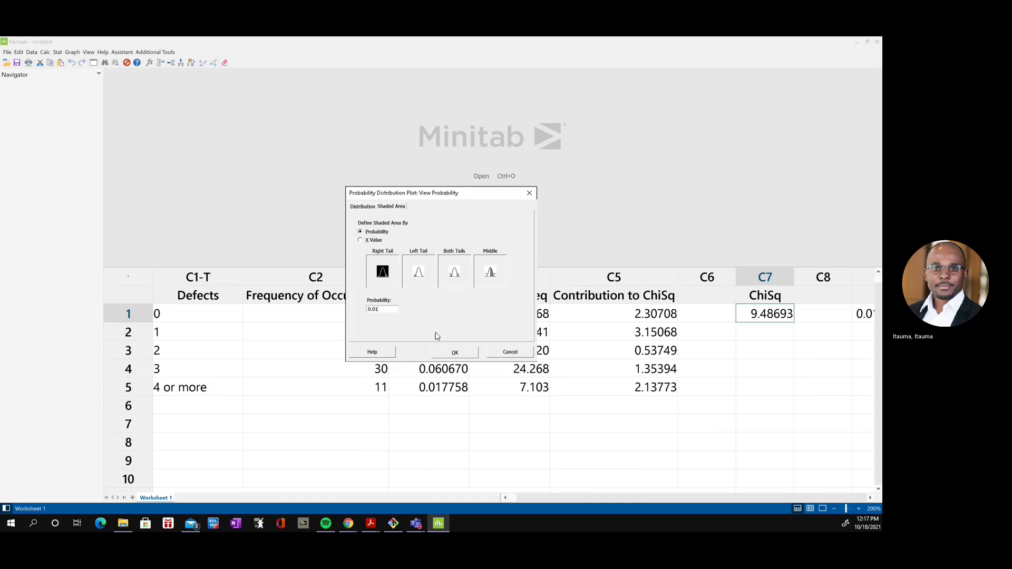
{"action": "left_click", "coordinate": [454, 352]}
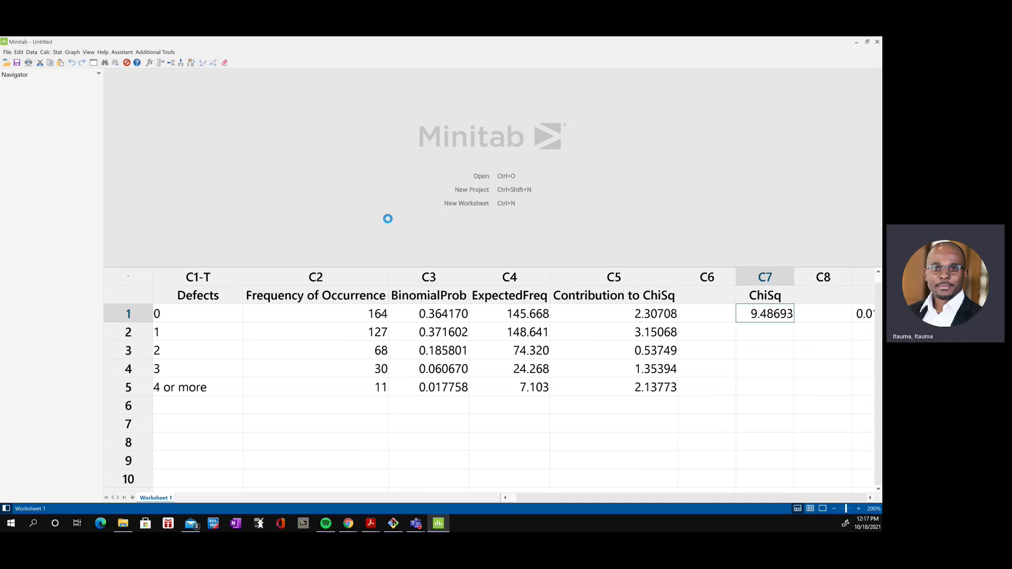
Enlarge Minitab's output area to read the critical value on the distribution plot, and return to the homework in Chrome.
{"action": "left_click", "coordinate": [439, 524]}
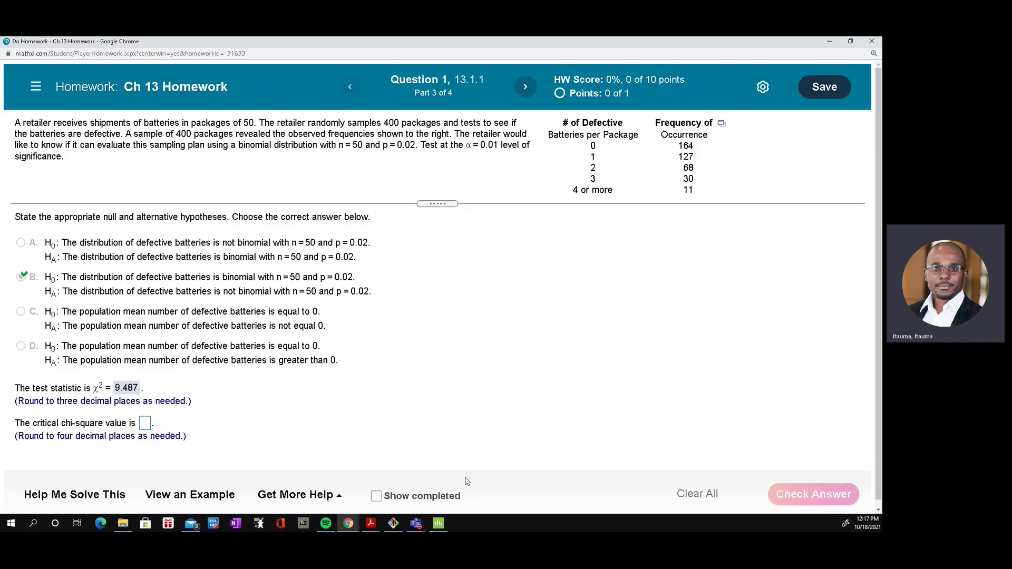
{"action": "left_click", "coordinate": [439, 524]}
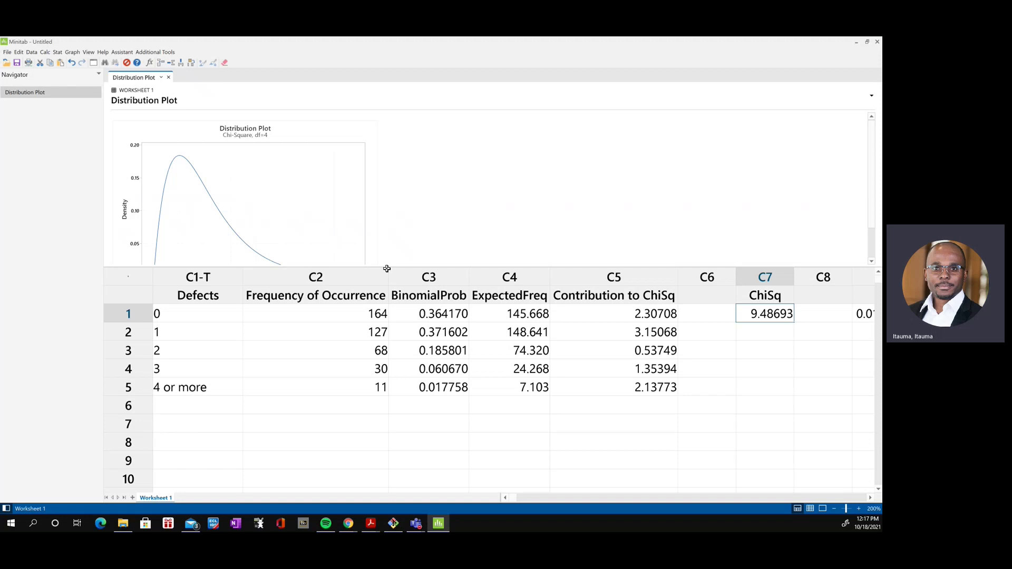
{"action": "left_click_drag", "start_coordinate": [387, 269], "coordinate": [390, 298]}
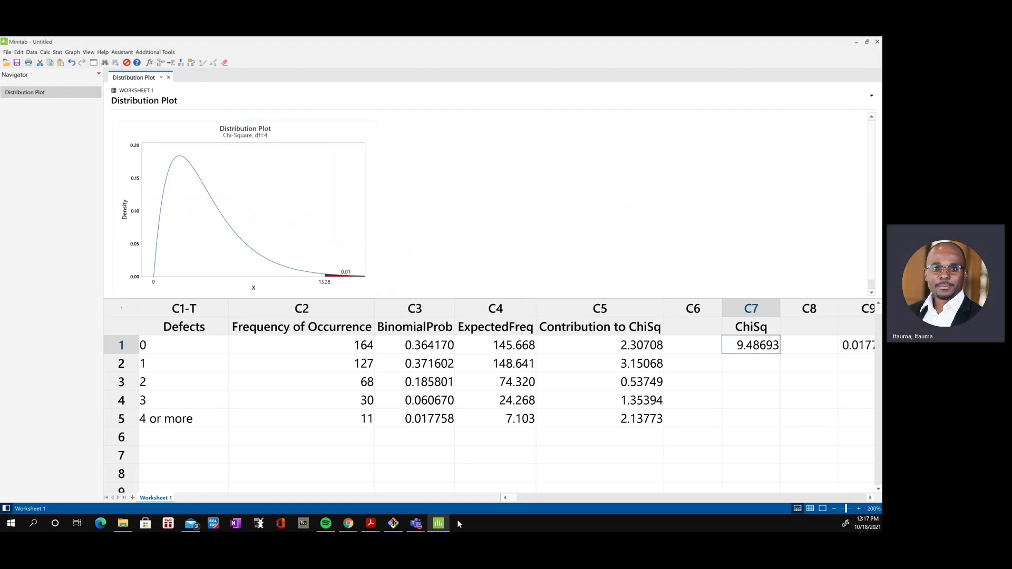
{"action": "left_click", "coordinate": [437, 525]}
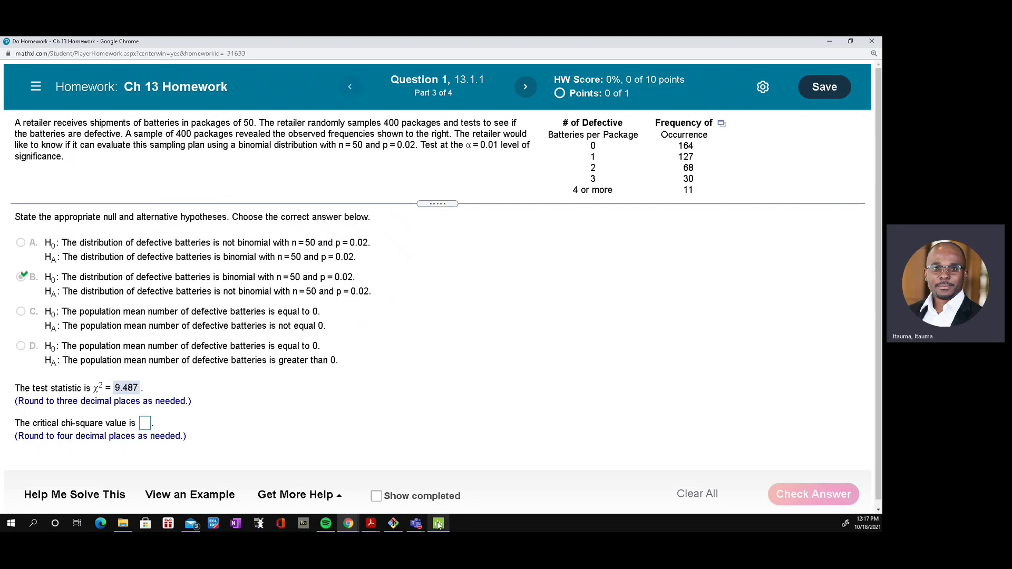
Switch to Minitab and examine the critical value label at the shaded tail of the distribution plot.
{"action": "left_click", "coordinate": [438, 524]}
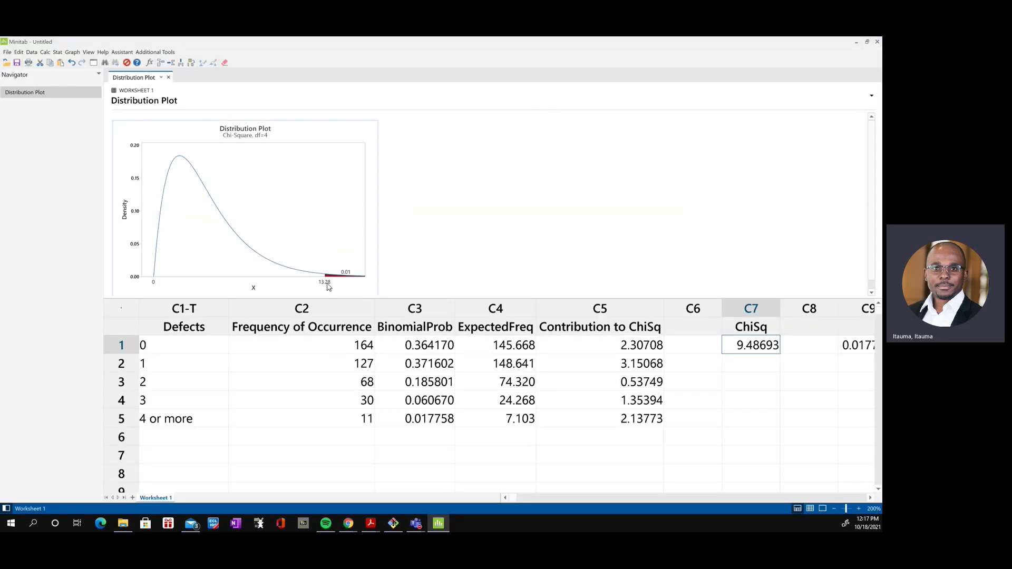
{"action": "left_click", "coordinate": [327, 287]}
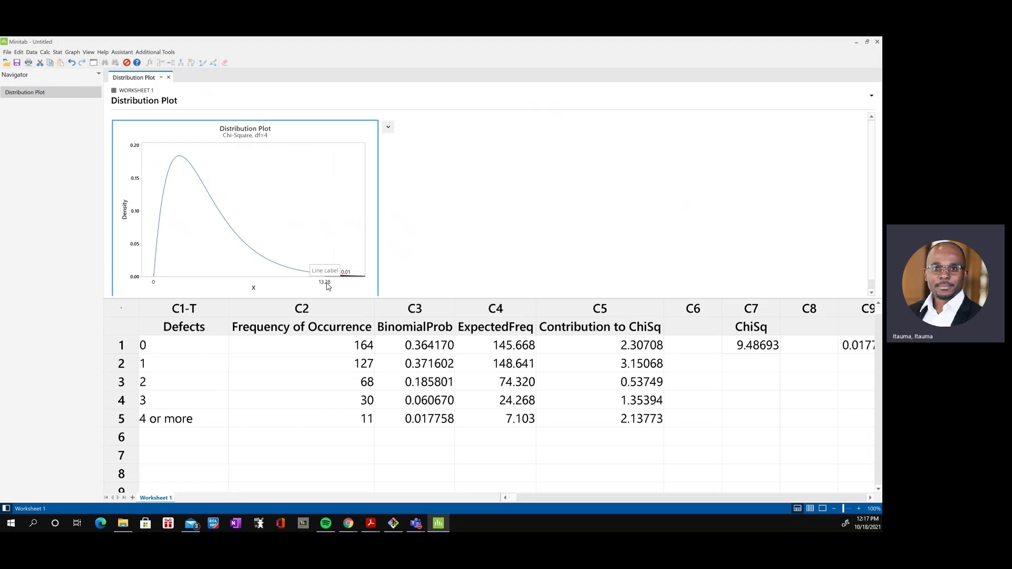
{"action": "left_click", "coordinate": [475, 233]}
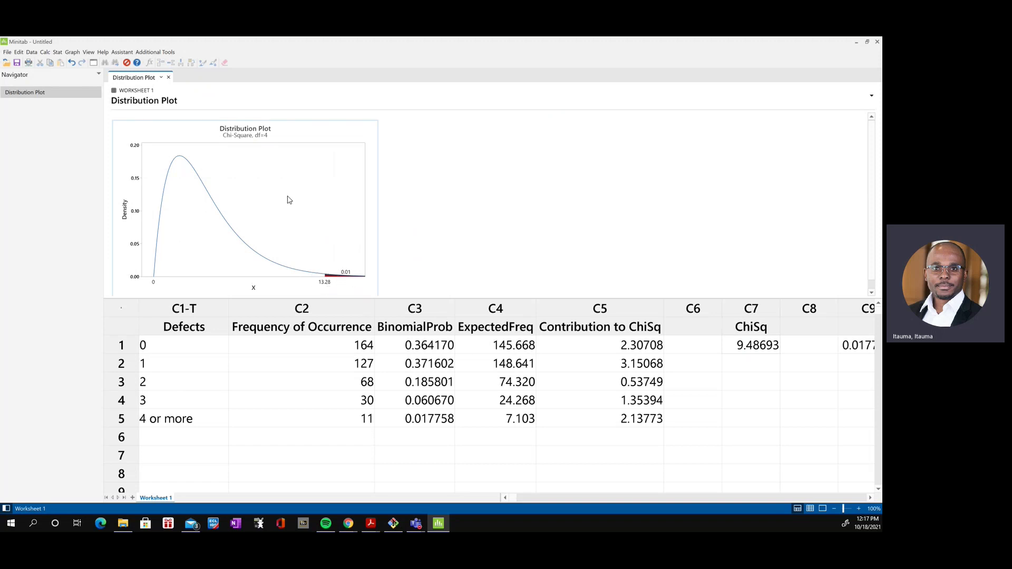
Calculate the chi-square inverse cumulative probability with 4 degrees of freedom for an input constant of 0.99.
{"action": "left_click", "coordinate": [44, 52]}
{"action": "mouse_move", "coordinate": [75, 169]}
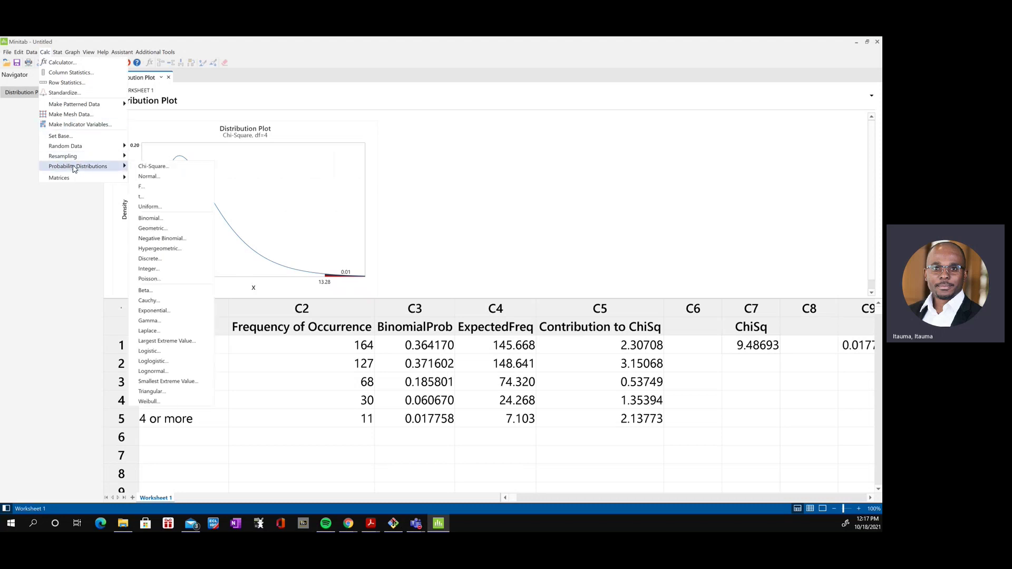
{"action": "left_click", "coordinate": [149, 167]}
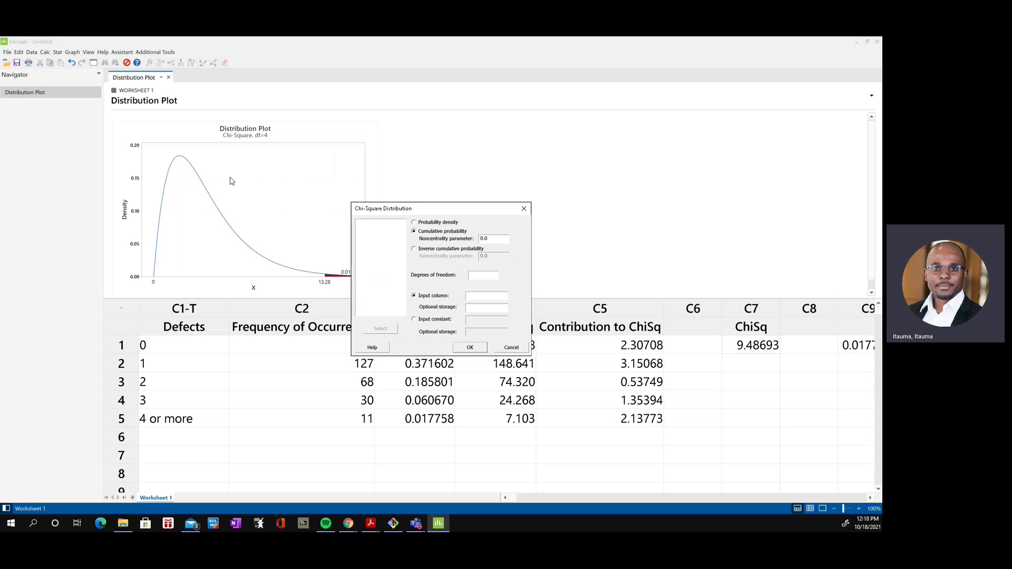
{"action": "left_click", "coordinate": [417, 251]}
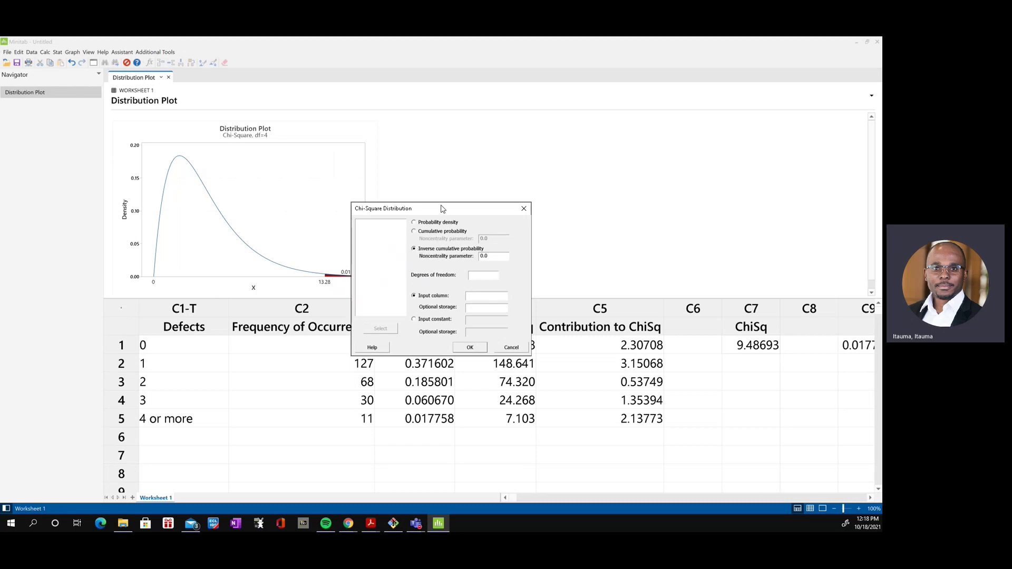
{"action": "left_click_drag", "start_coordinate": [441, 209], "coordinate": [497, 156]}
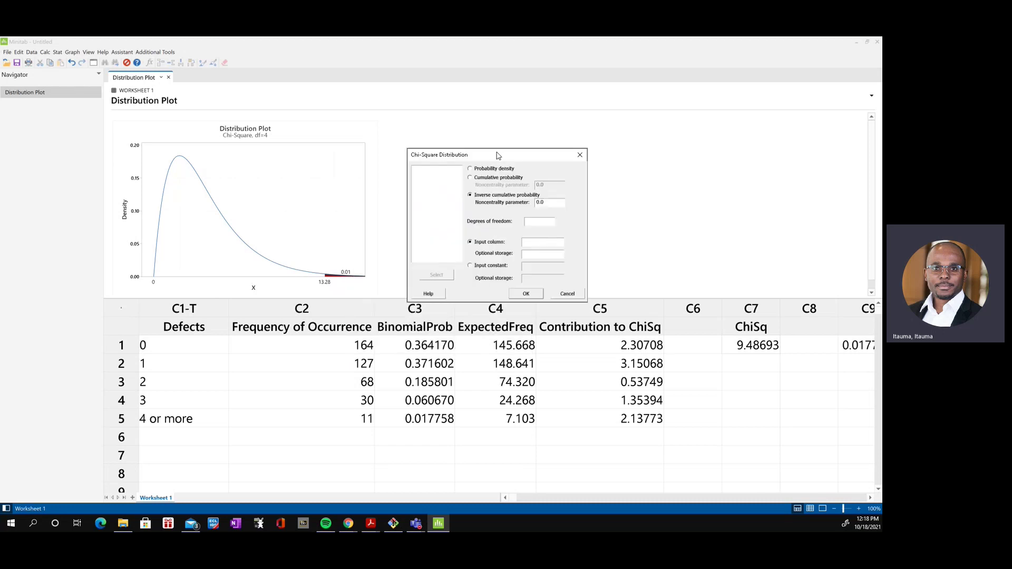
{"action": "left_click", "coordinate": [533, 221]}
{"action": "type", "text": "4"}
{"action": "left_click", "coordinate": [471, 266]}
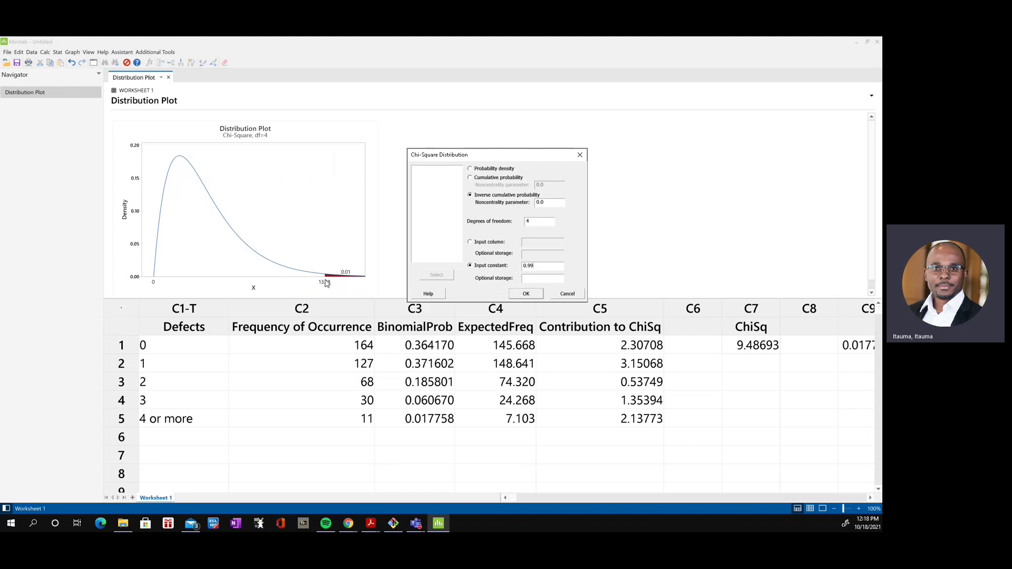
{"action": "left_click", "coordinate": [525, 294]}
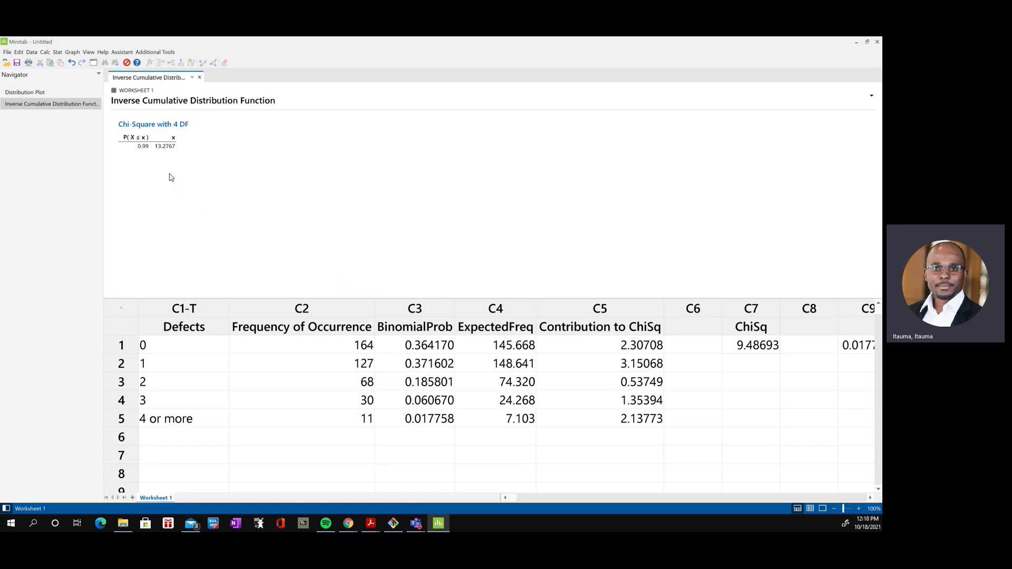
Compare the distribution plot with the inverse cumulative output and check the decimal places options of its x column.
{"action": "left_click", "coordinate": [31, 92]}
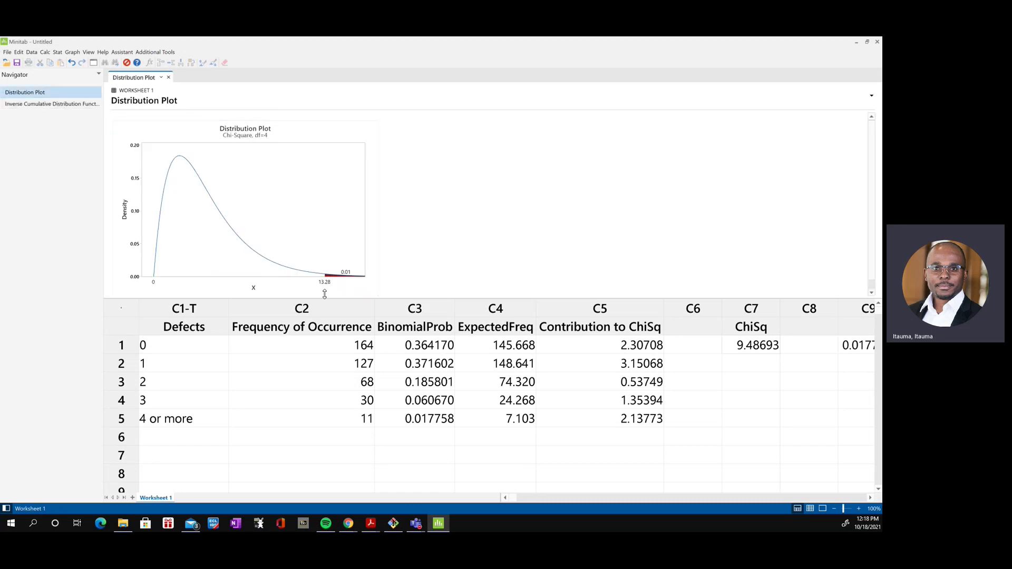
{"action": "left_click", "coordinate": [62, 105]}
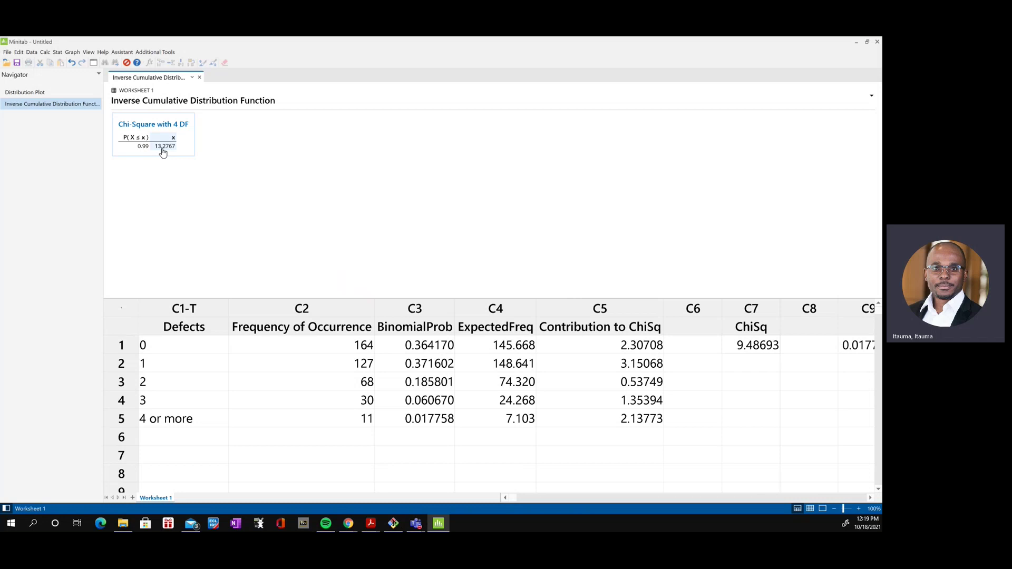
{"action": "right_click", "coordinate": [163, 152]}
{"action": "mouse_move", "coordinate": [221, 226]}
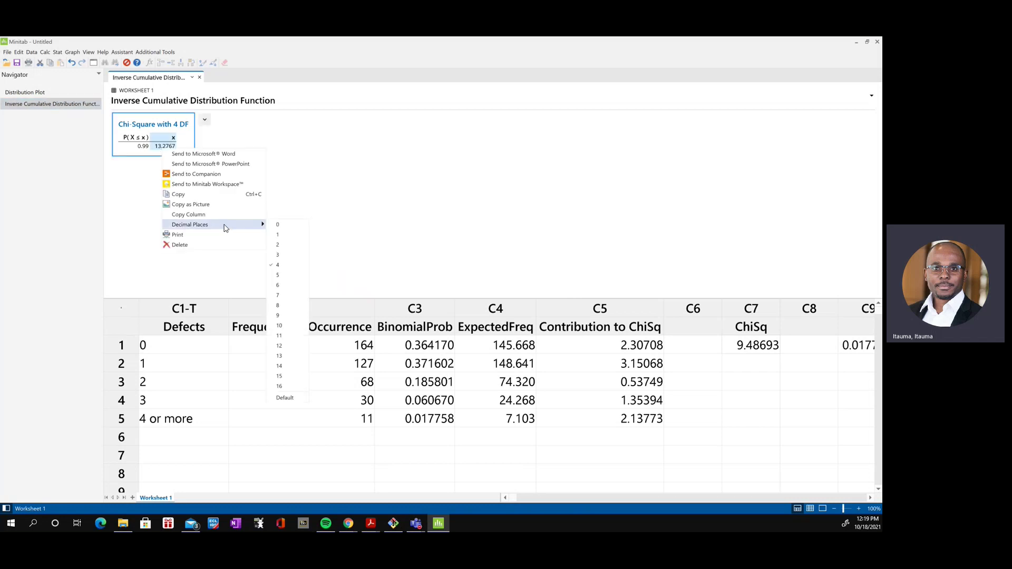
{"action": "left_click", "coordinate": [381, 230]}
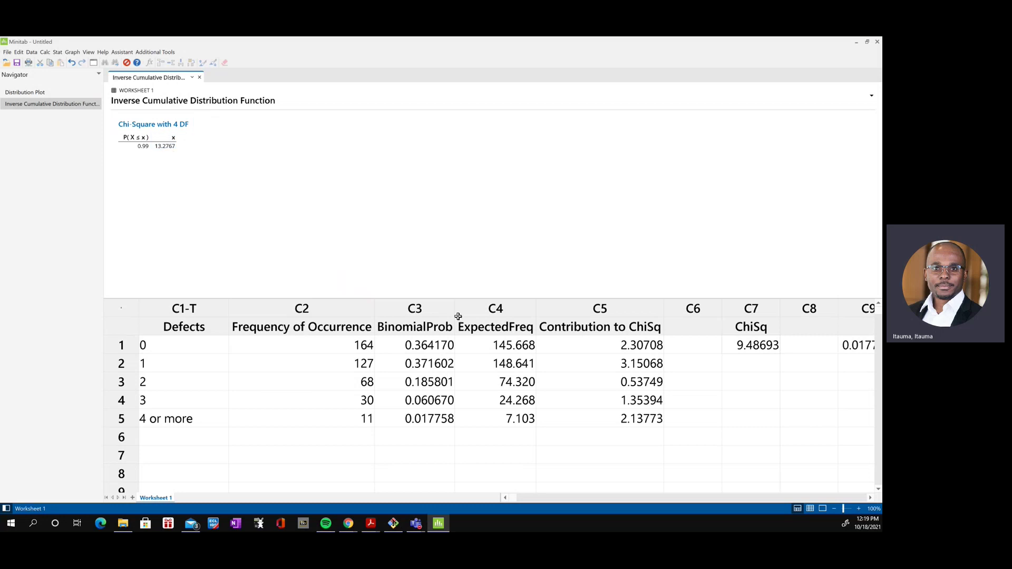
Switch to the homework in Chrome and submit 13.2767 as the critical chi-square value.
{"action": "left_click", "coordinate": [437, 523]}
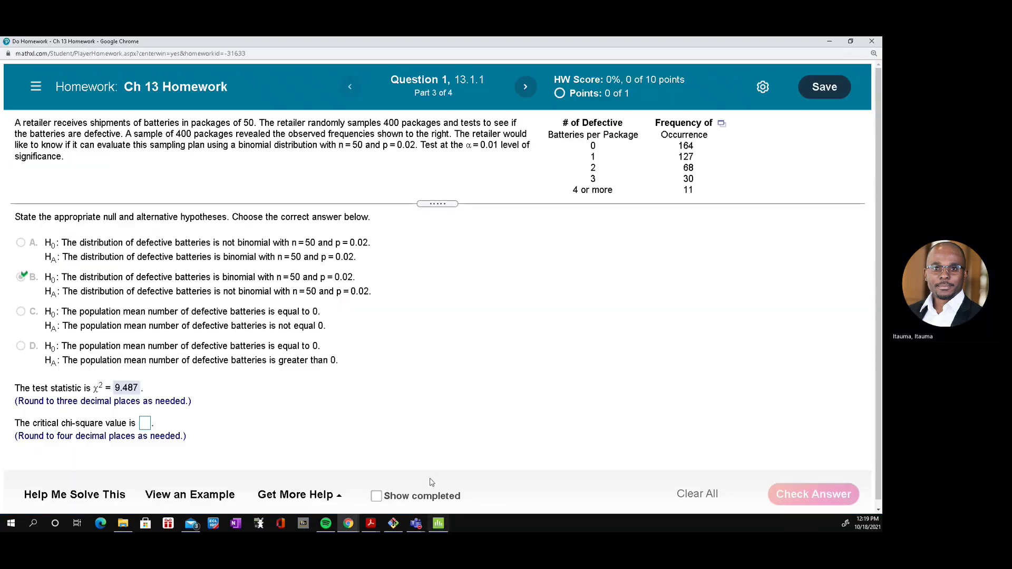
{"action": "left_click", "coordinate": [144, 423]}
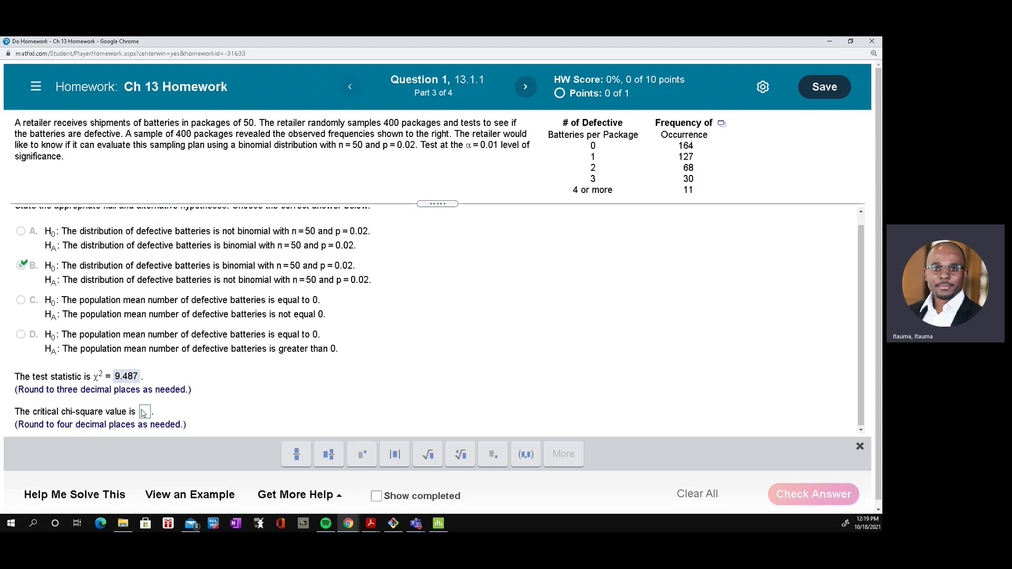
{"action": "left_click", "coordinate": [144, 413]}
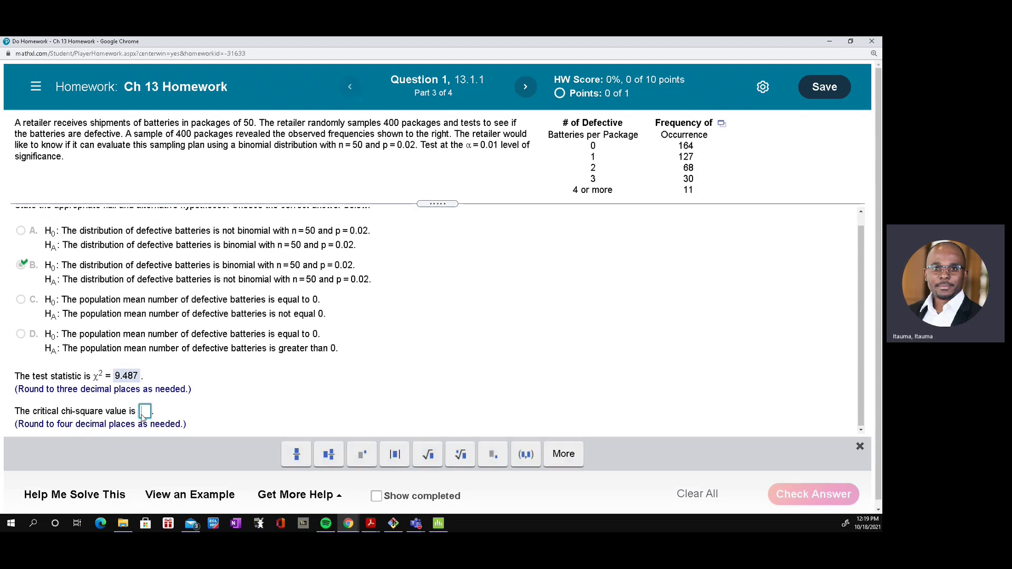
{"action": "type", "text": "13"}
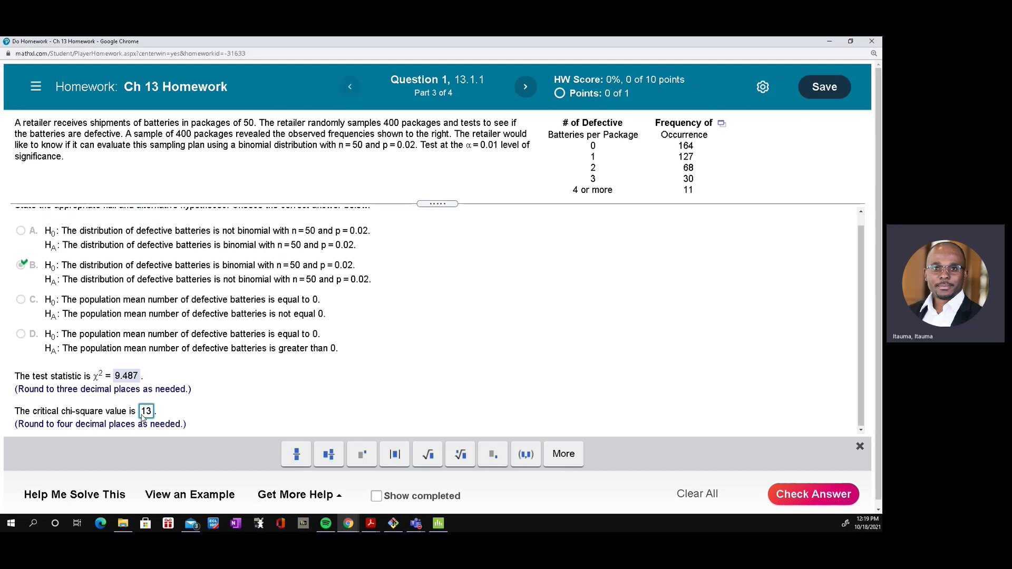
{"action": "type", "text": ".2767"}
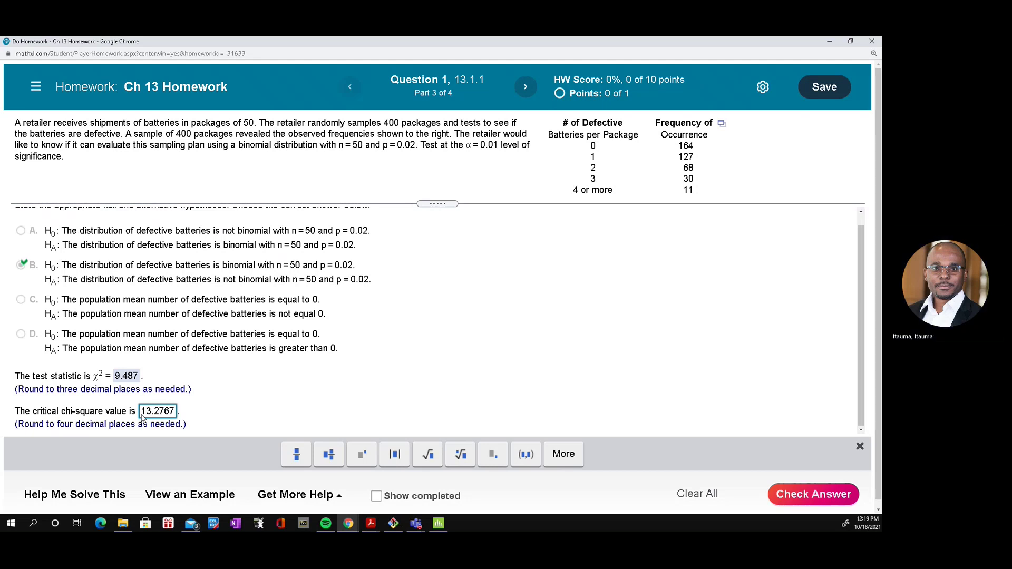
{"action": "key", "text": "Return"}
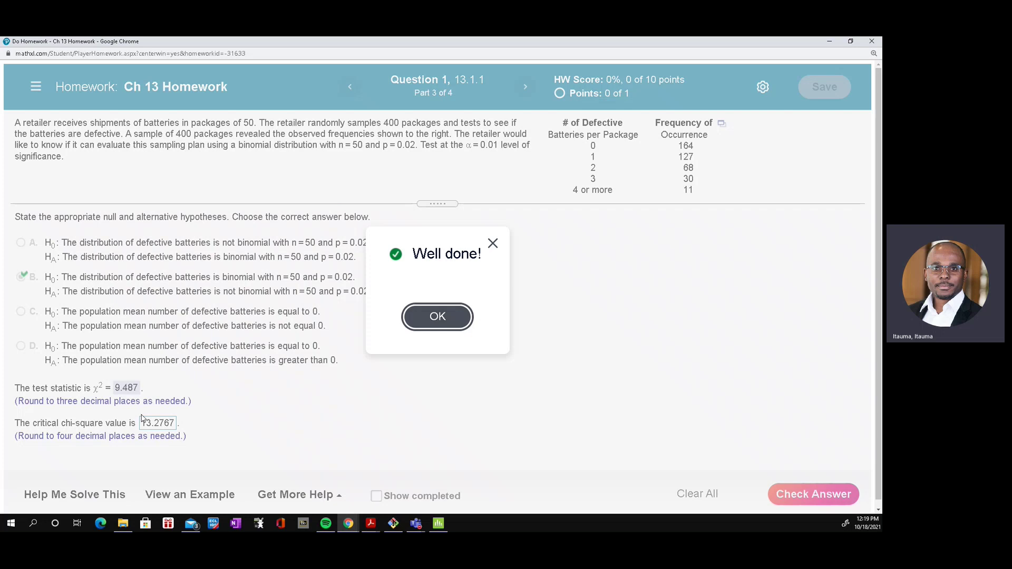
{"action": "left_click", "coordinate": [438, 317]}
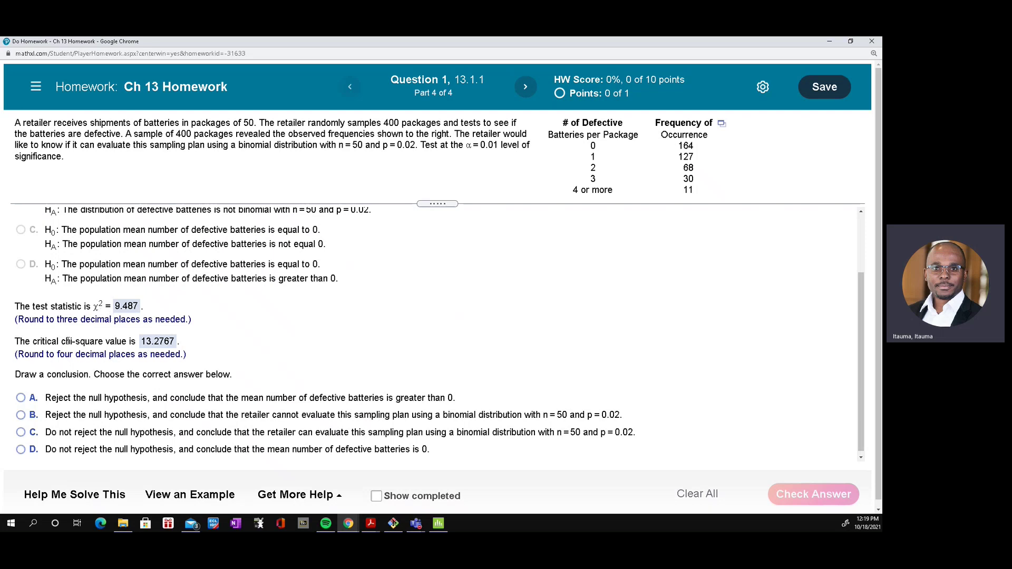
Submit conclusion C: do not reject the null hypothesis, the retailer can evaluate the sampling plan using the binomial distribution.
{"action": "scroll", "coordinate": [142, 355], "scroll_direction": "up", "scroll_amount": 1}
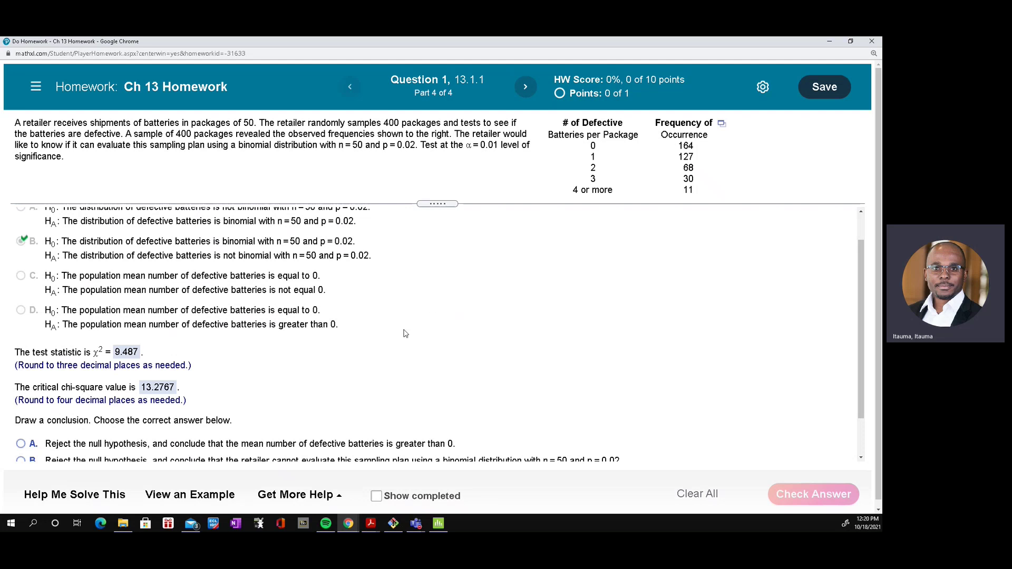
{"action": "scroll", "coordinate": [347, 401], "scroll_direction": "down", "scroll_amount": 1}
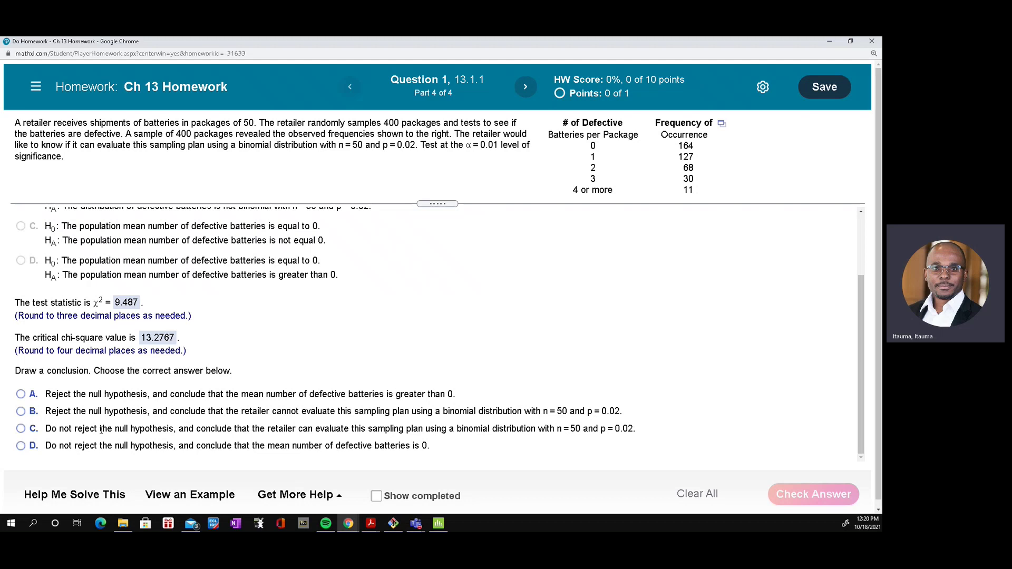
{"action": "left_click", "coordinate": [22, 431]}
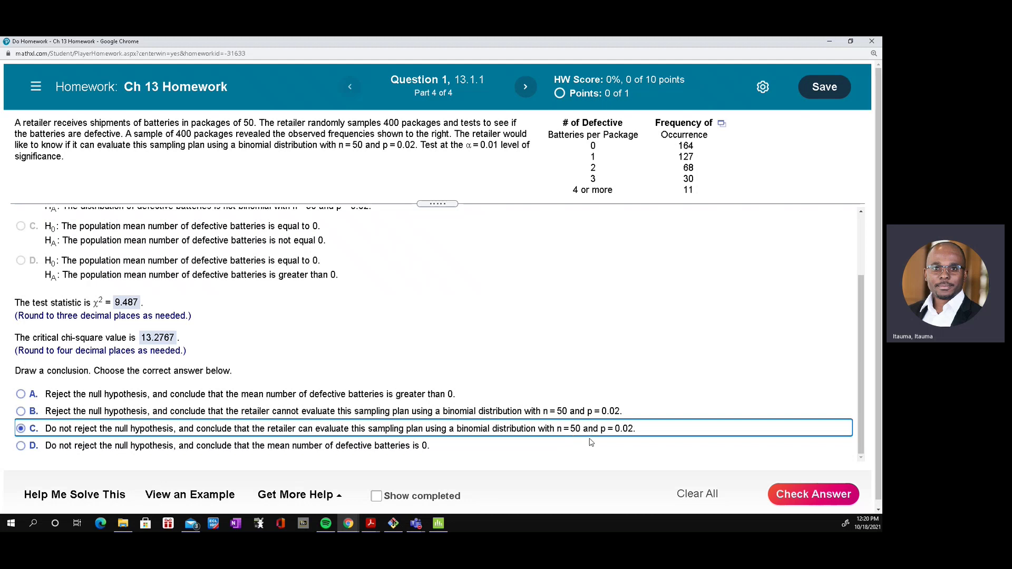
{"action": "left_click", "coordinate": [785, 500]}
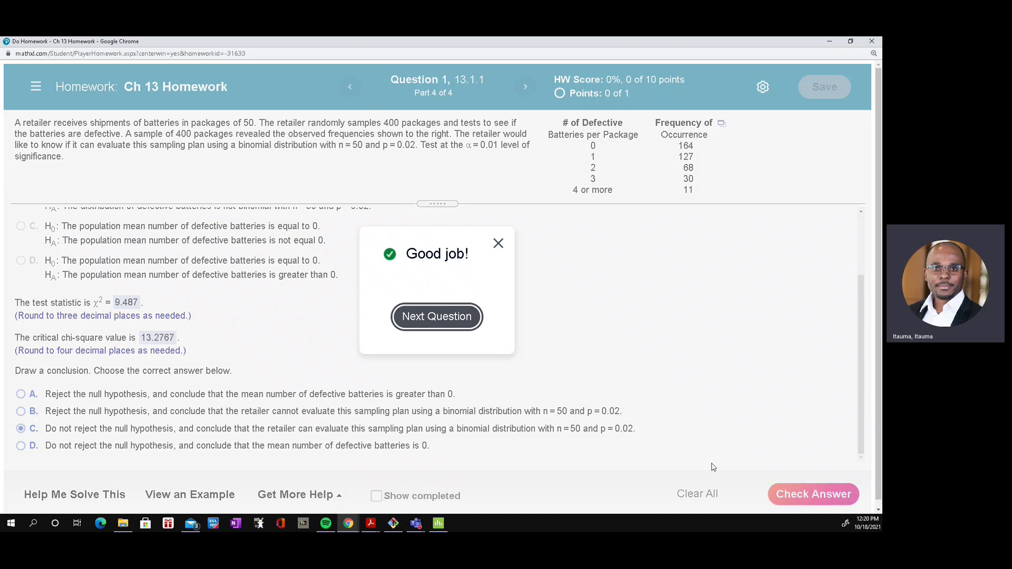